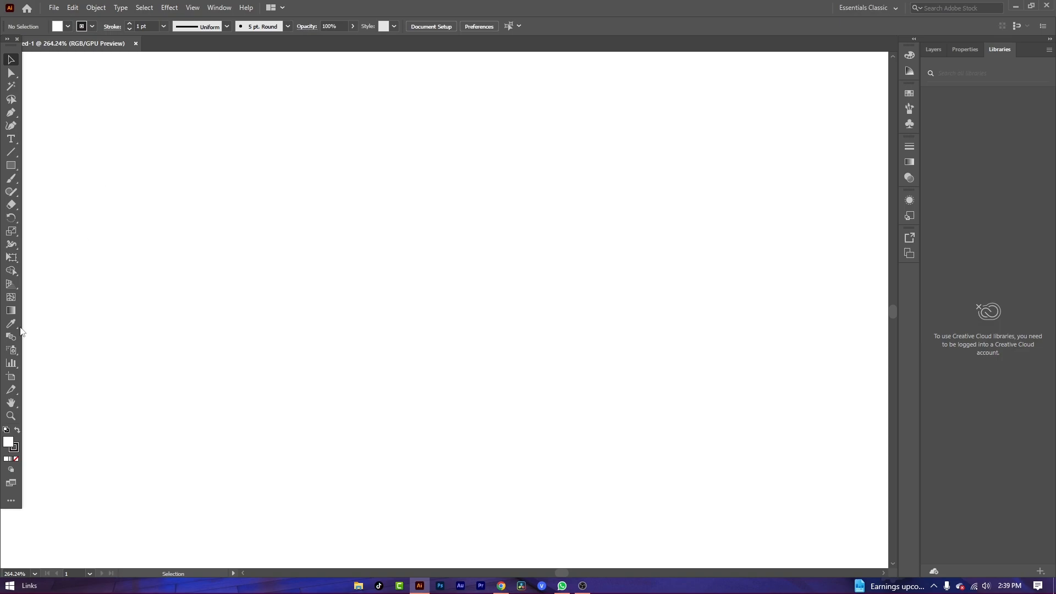
Draw a closed leaf outline with the Pen tool, with curved sides and a pointed notch cutting in from the lower end
left_click(11, 112)
left_click(205, 386)
left_click_drag(431, 112, 586, 64)
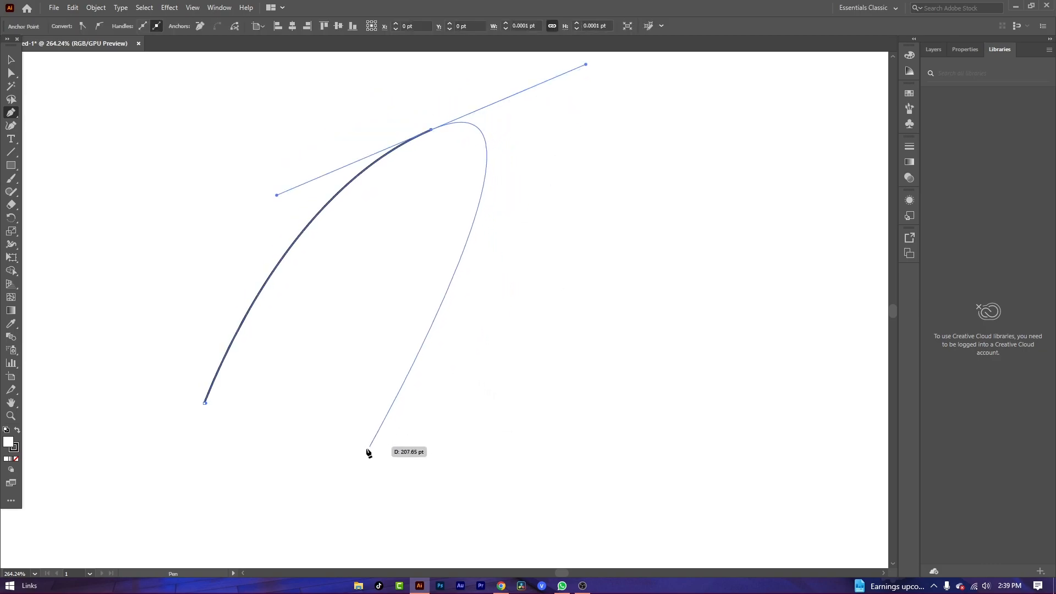
left_click(432, 131)
left_click_drag(291, 453, 107, 522)
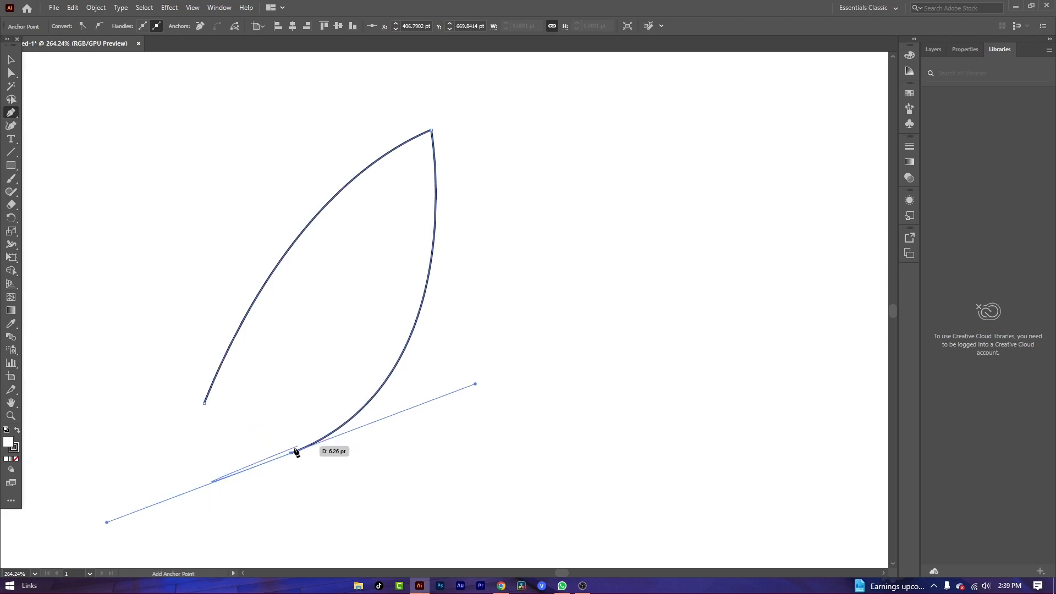
left_click(293, 453)
left_click_drag(353, 291, 350, 208)
left_click(353, 292)
left_click_drag(204, 405, 86, 418)
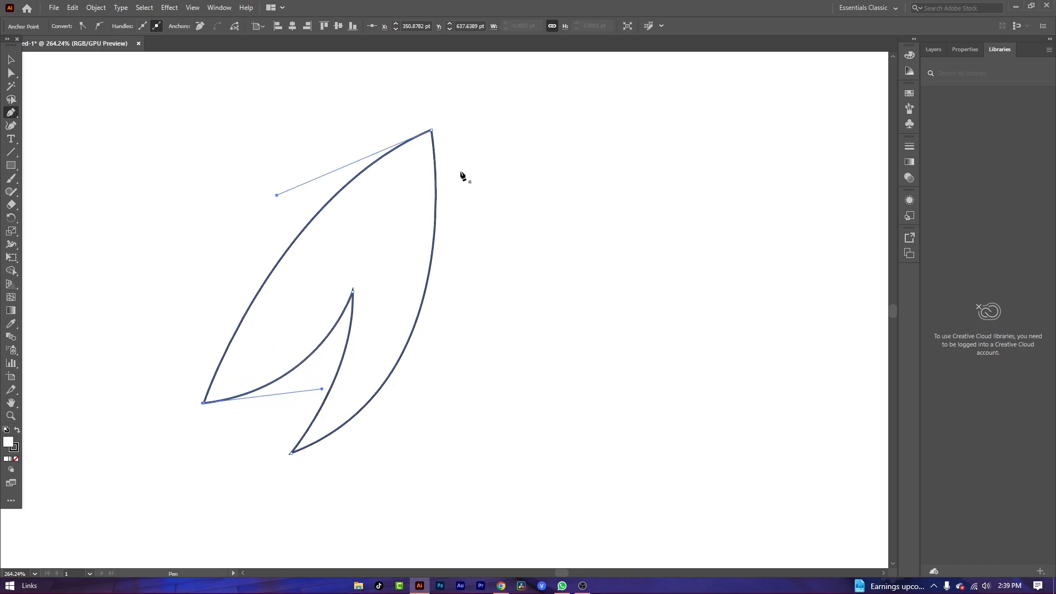
Swap the leaf's fill and stroke, remove the stroke so only a black fill is left, and nudge the leaf slightly
left_click(11, 60)
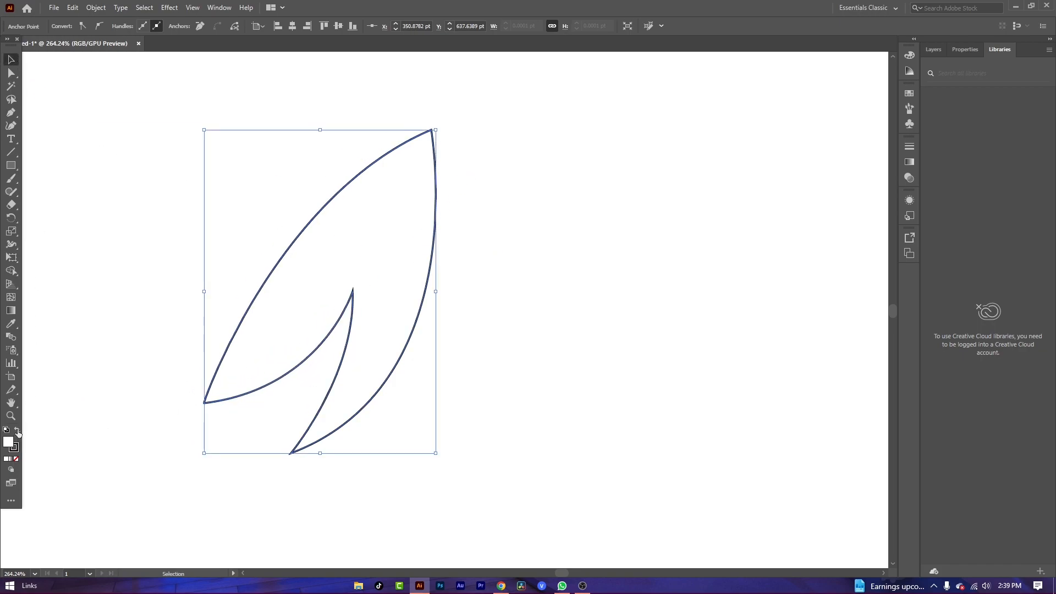
left_click(17, 431)
left_click(16, 459)
left_click(165, 447)
left_click_drag(321, 435, 328, 446)
left_click(523, 349)
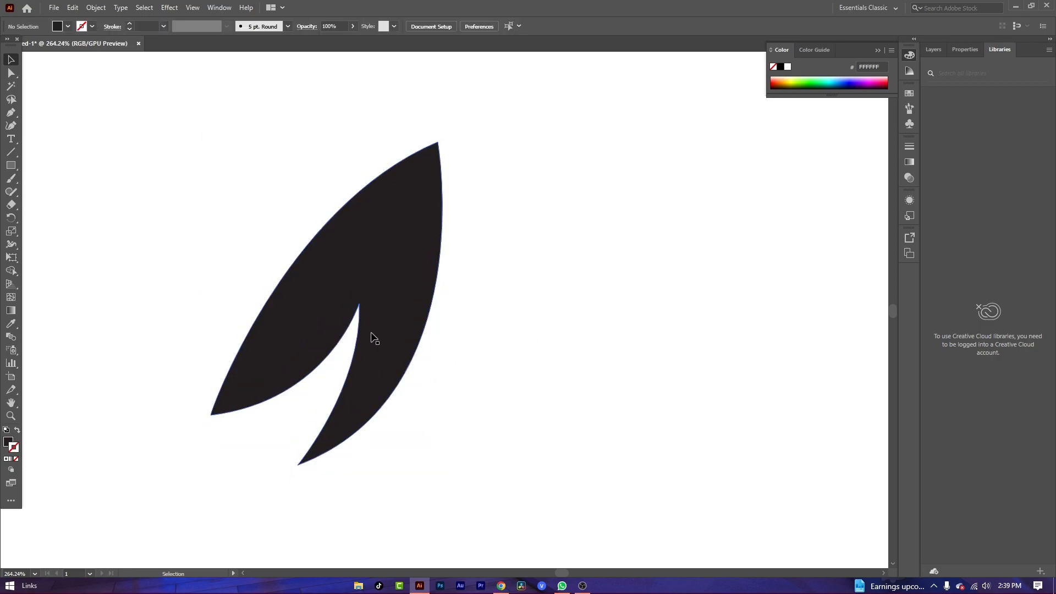
Move the leaf's lower tip closer to its left tip and bulge the outer right curve, narrowing the notch into a slit
mouse_move(366, 359)
left_mouse_down()
mouse_move(368, 368)
mouse_move(373, 349)
left_mouse_up()
left_click(11, 415)
left_click(401, 274)
left_click_drag(401, 274, 577, 496)
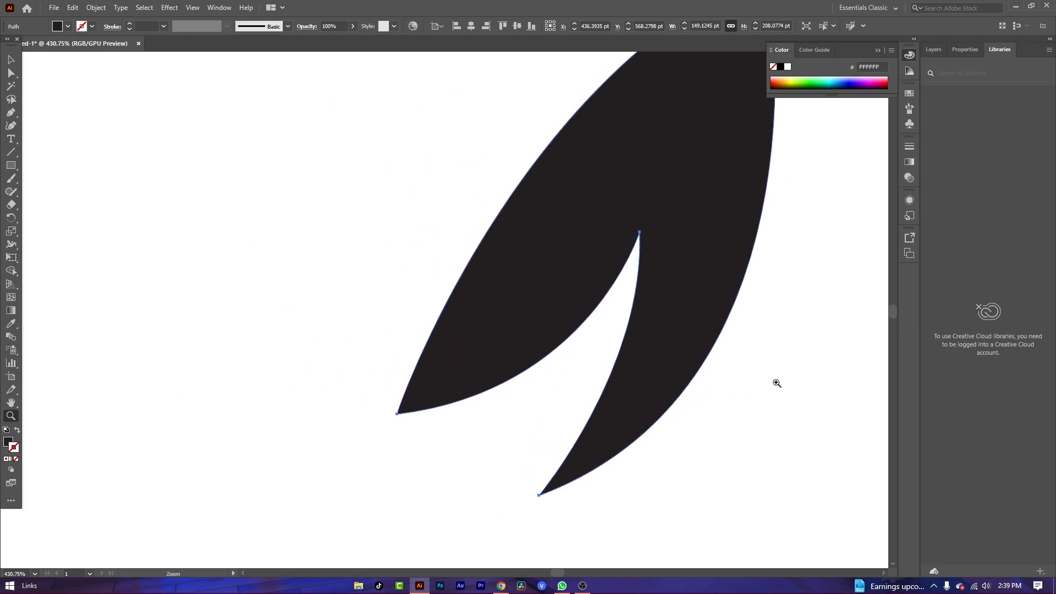
left_click(11, 73)
left_click_drag(540, 489, 453, 461)
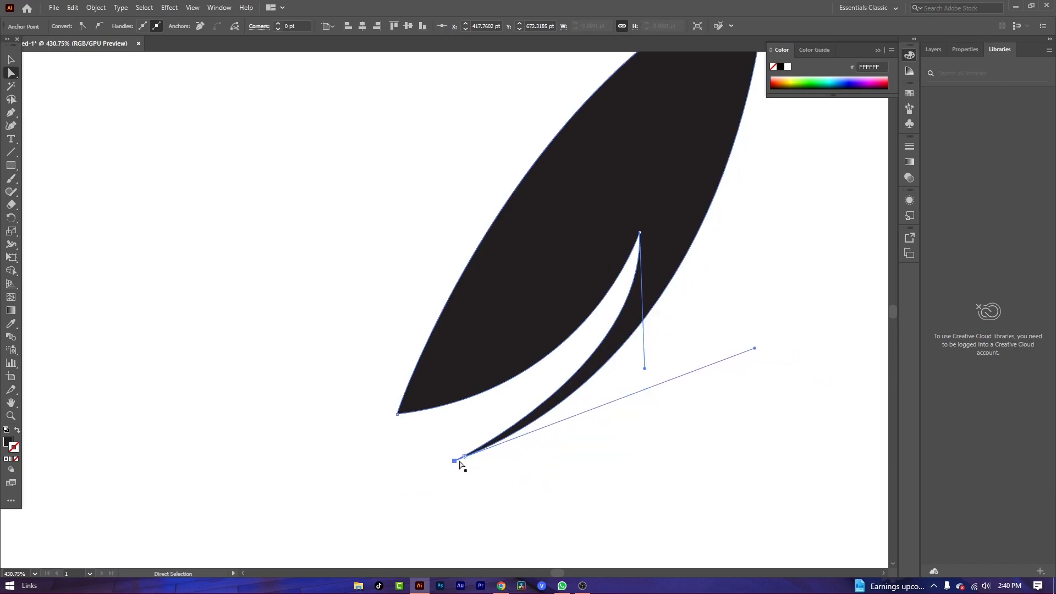
left_click_drag(758, 350, 838, 436)
left_click_drag(454, 460, 426, 444)
left_click_drag(809, 420, 848, 478)
left_click(10, 416)
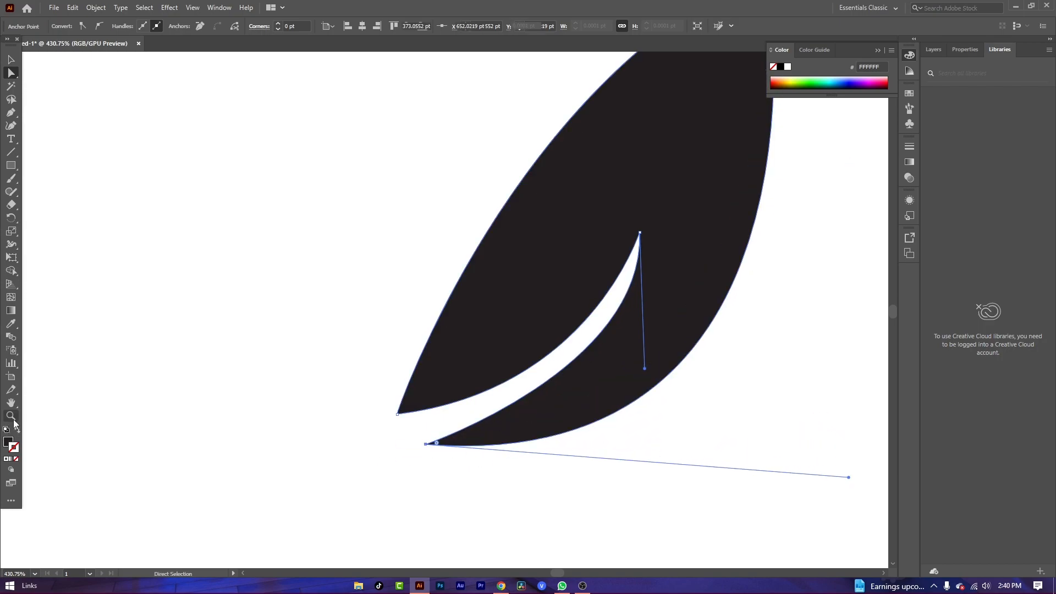
left_click_drag(367, 464, 212, 472)
left_click(8, 56)
left_click(785, 348)
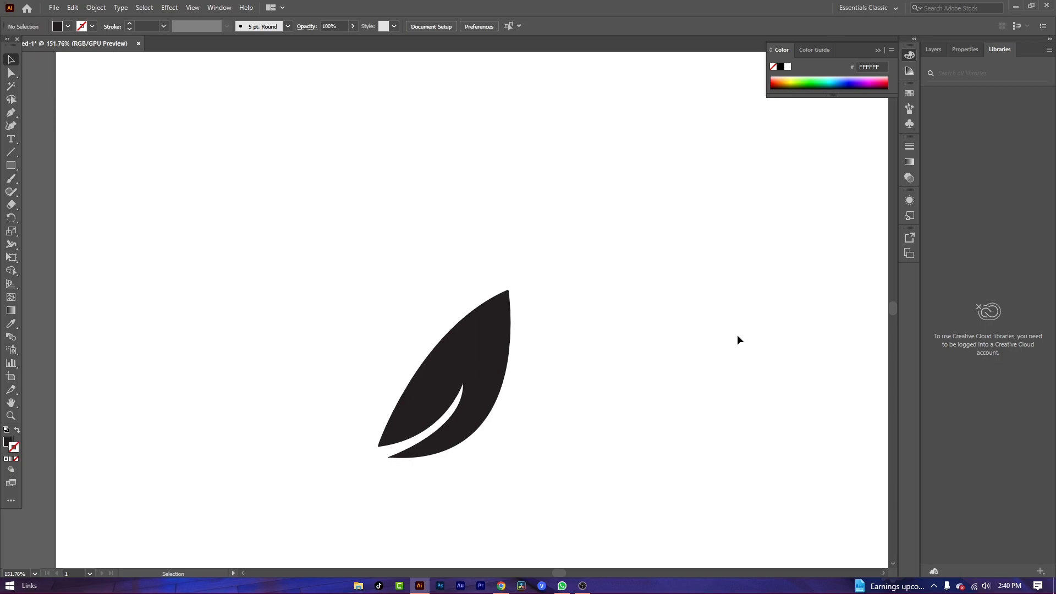
Open a second window of the same document and tile both windows side by side
left_click(11, 417)
left_click_drag(674, 344, 700, 359)
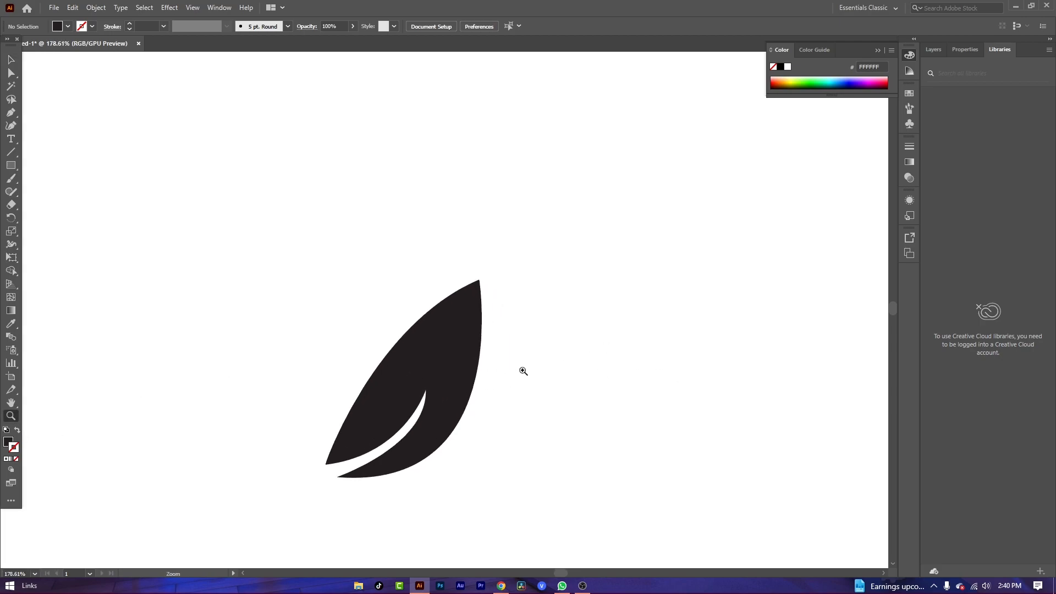
left_click(219, 8)
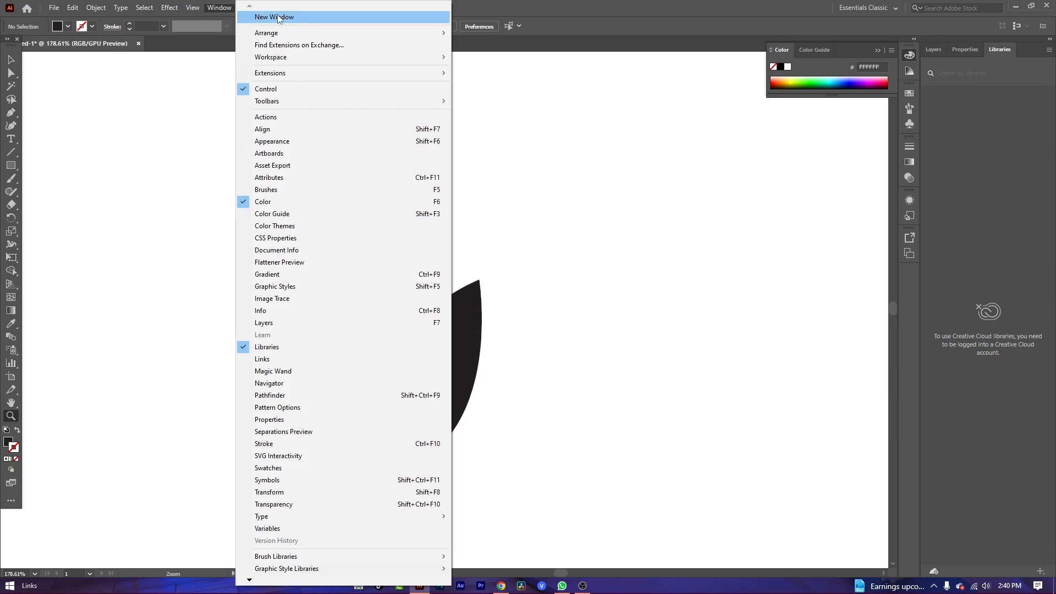
left_click(279, 19)
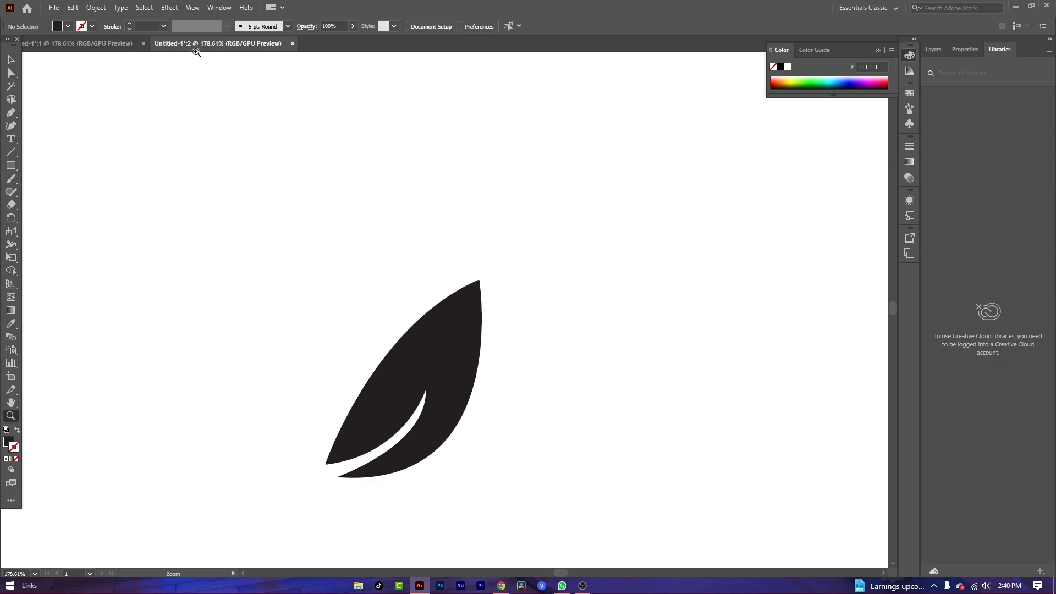
left_click_drag(571, 413, 503, 365)
left_click_drag(650, 427, 592, 368)
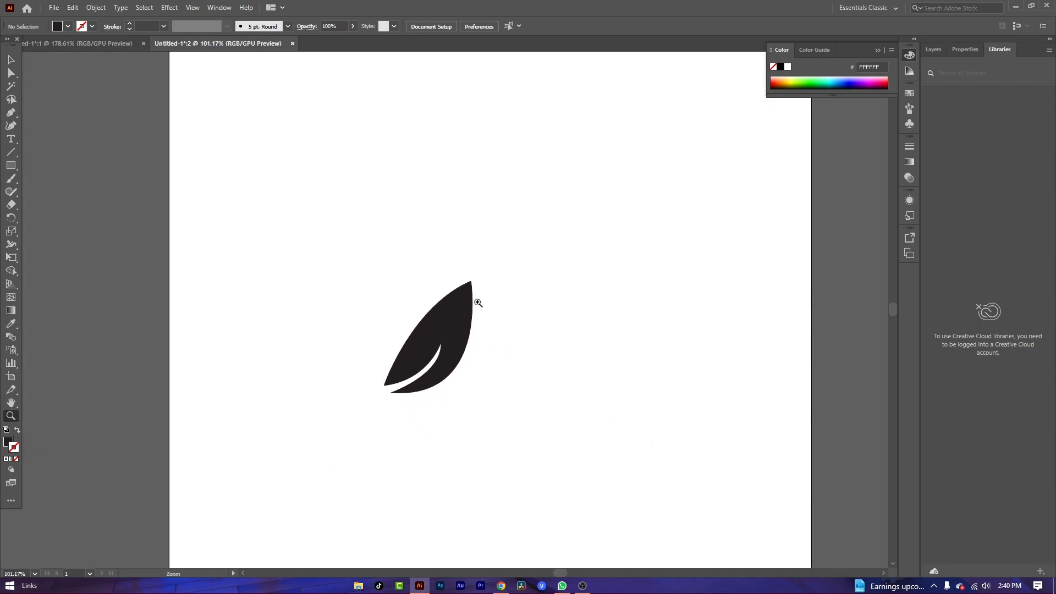
left_click(217, 11)
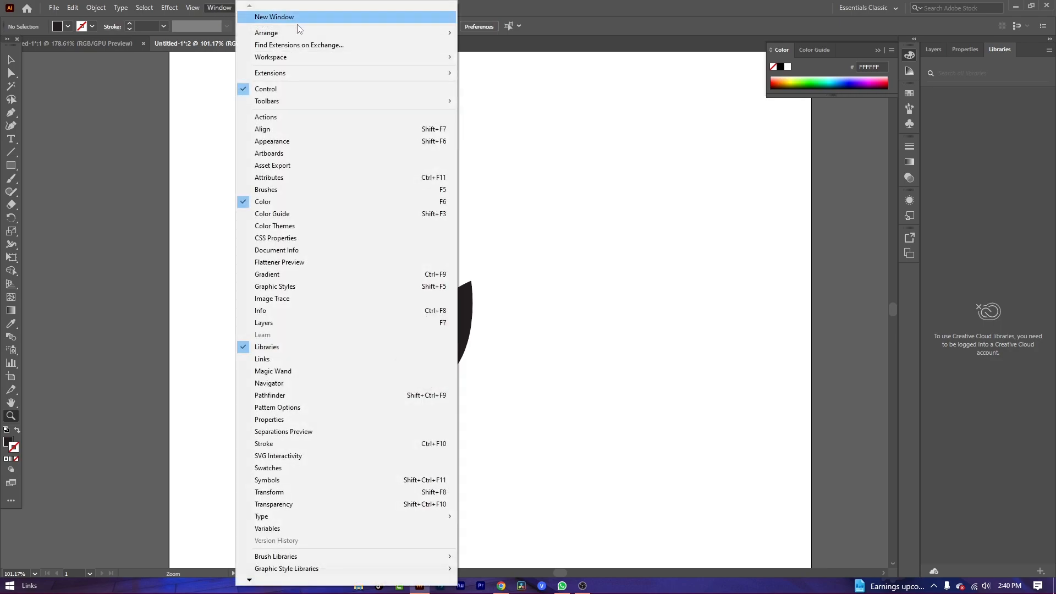
mouse_move(301, 32)
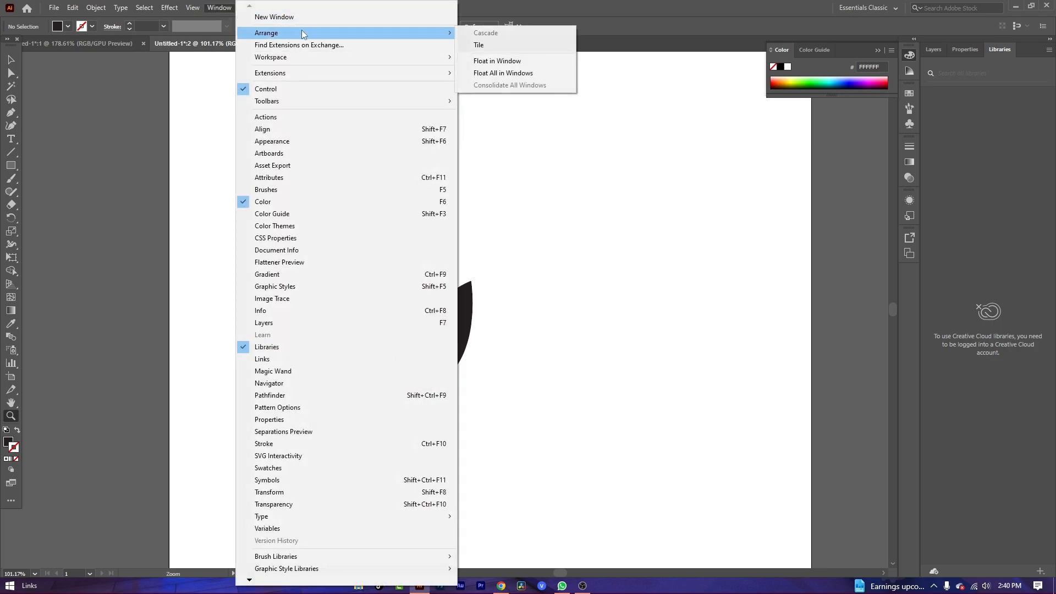
left_click(500, 44)
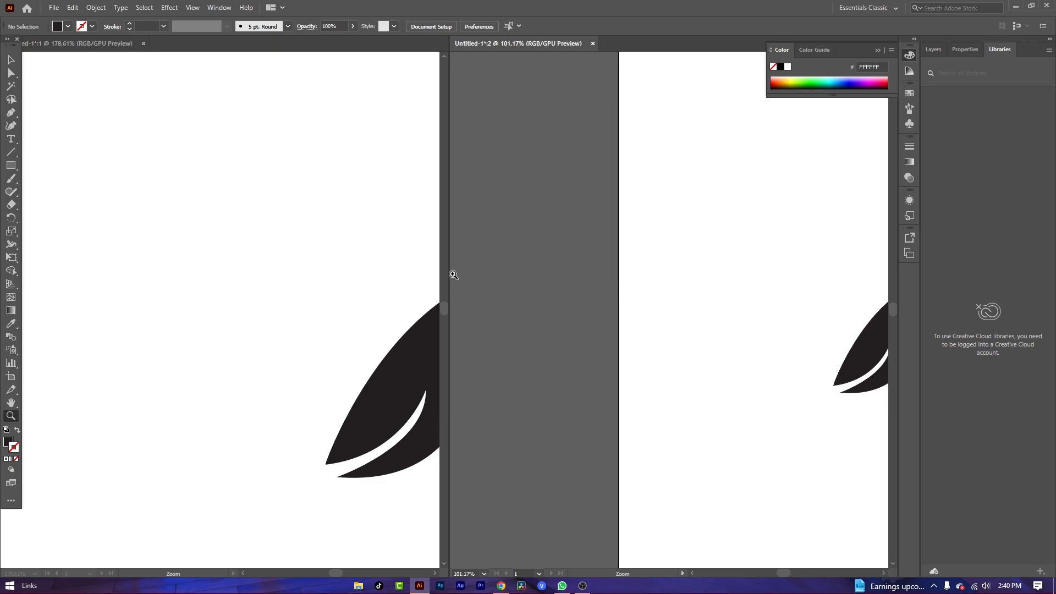
Enlarge the leaf's slit in the first window and frame the whole leaf in the second window
left_click(10, 403)
left_click(118, 367)
left_click(10, 60)
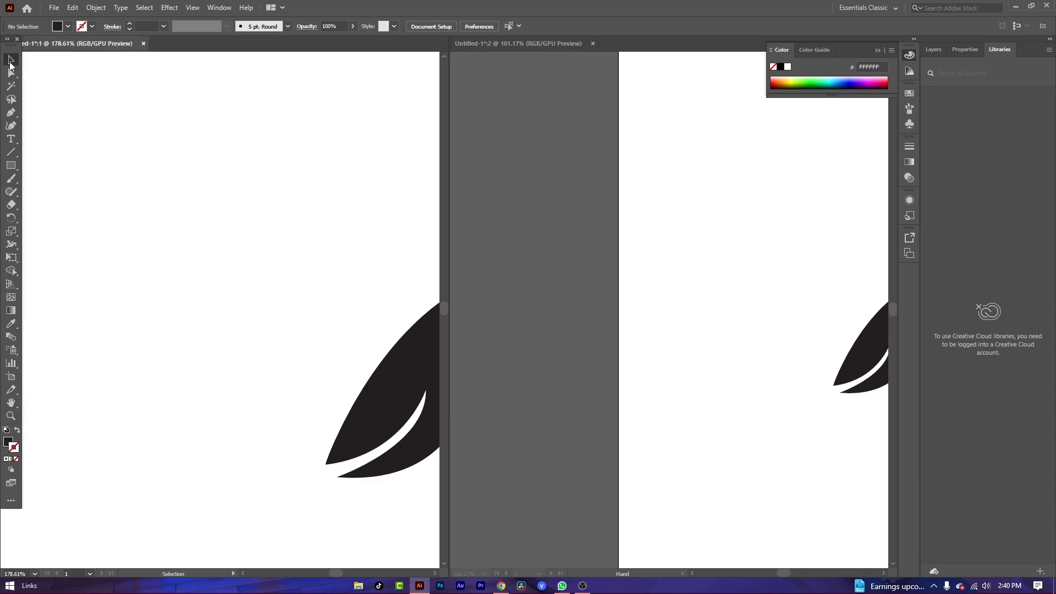
left_click(10, 416)
left_click_drag(378, 337, 214, 342)
key("space")
left_click_drag(377, 413, 337, 342)
left_click(737, 322)
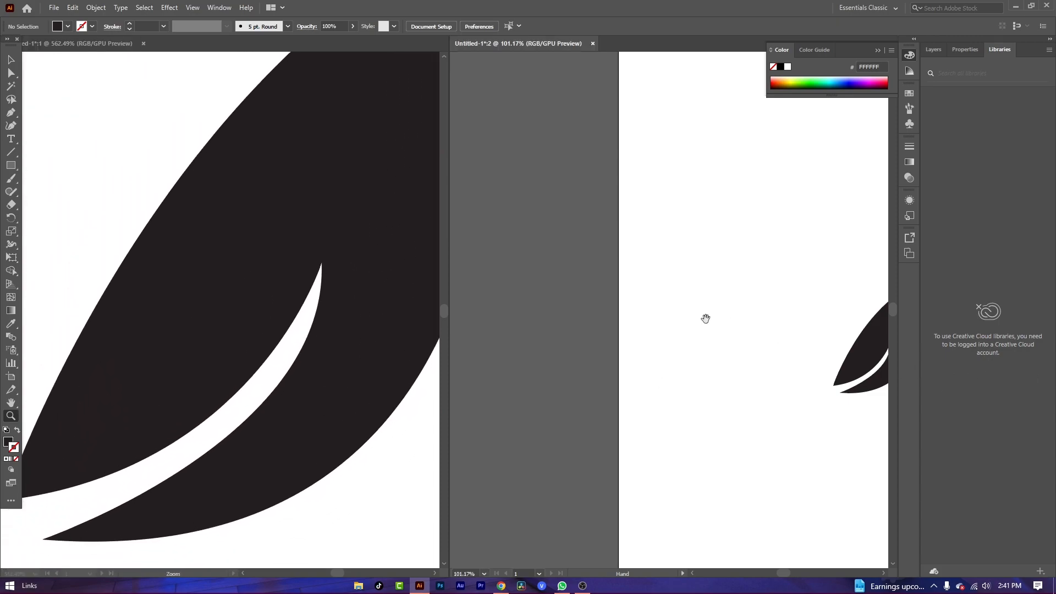
left_click(718, 312)
left_click_drag(738, 328, 618, 280)
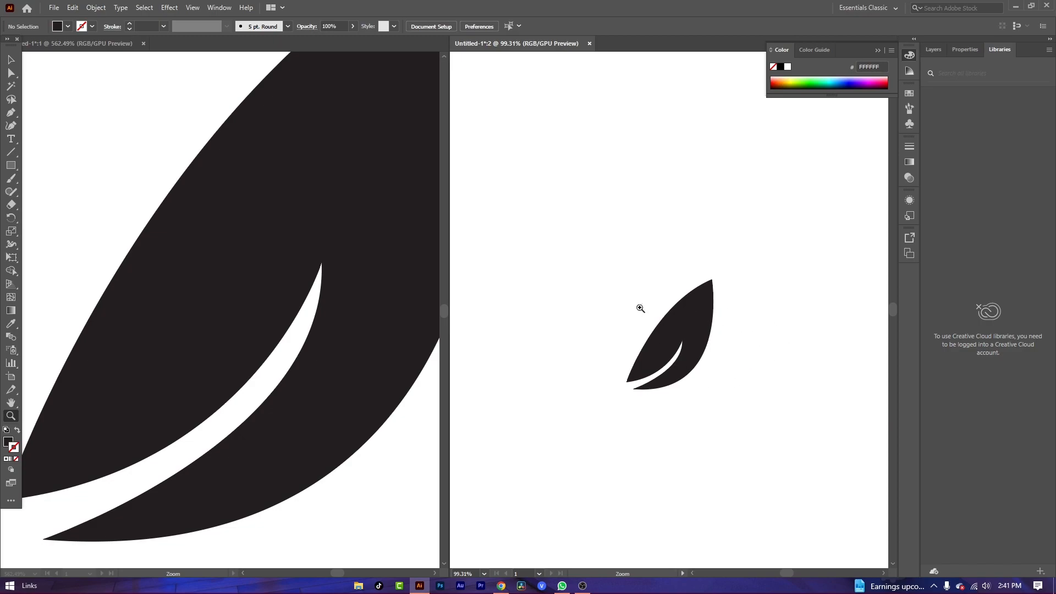
Move the slit's inner tip up and to the left, and bend the curve below it outward in the enlarged window
left_click(351, 300)
left_click(11, 59)
left_click(382, 245)
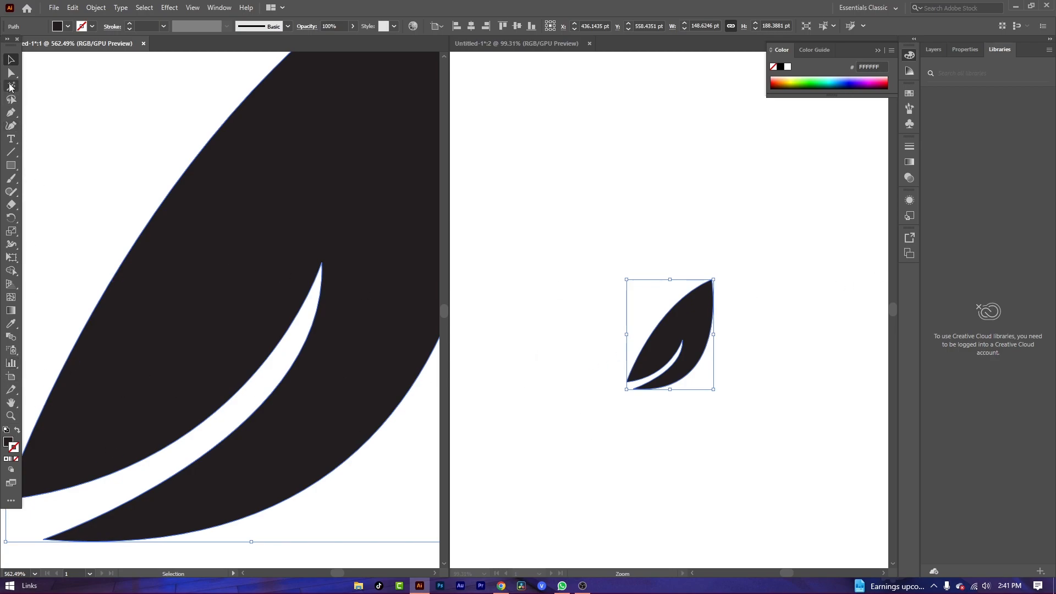
left_click(11, 73)
left_click(322, 267)
left_click_drag(321, 262, 296, 228)
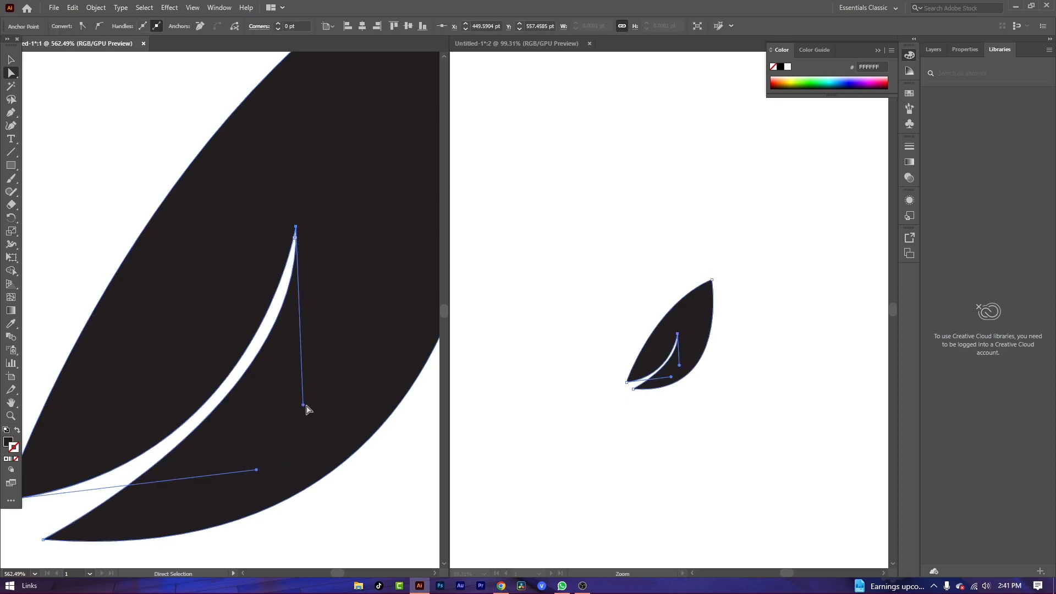
left_click_drag(305, 407, 353, 398)
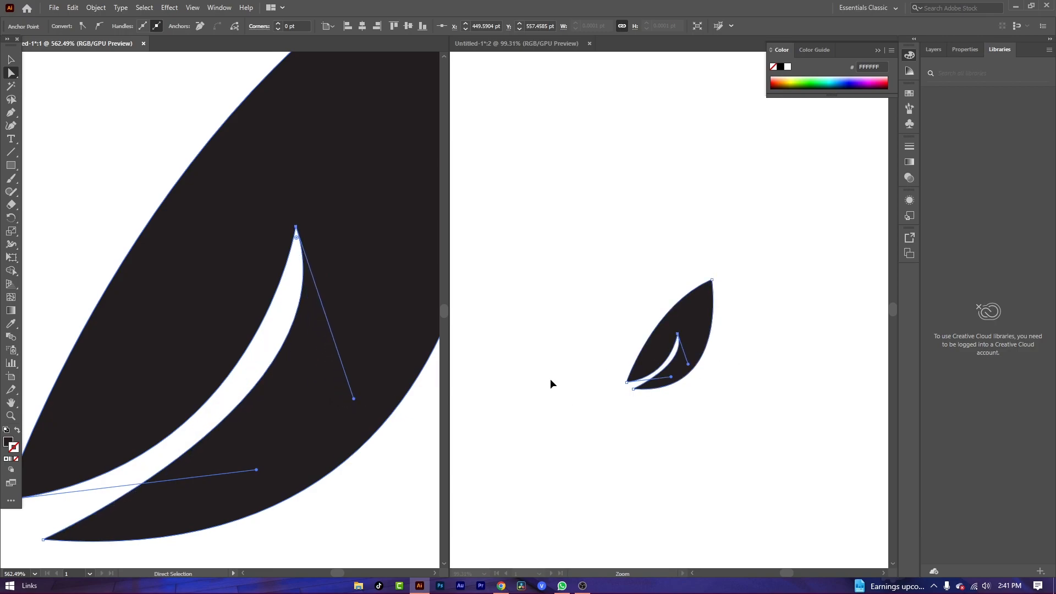
mouse_move(259, 471)
left_mouse_down()
mouse_move(262, 440)
mouse_move(259, 467)
left_mouse_up()
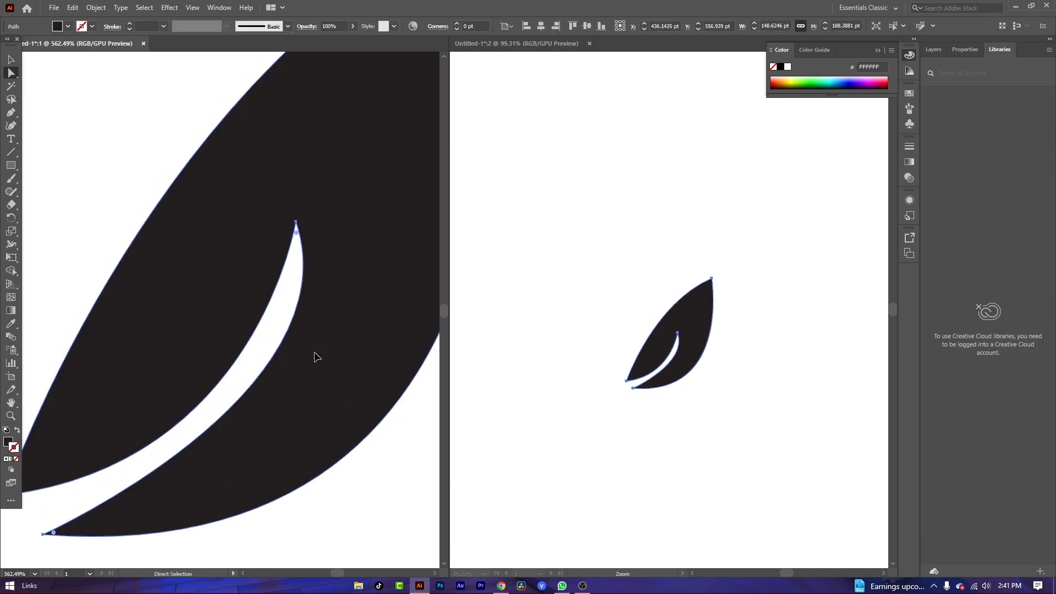
Level the lower tip's direction handle to flatten the outer curve, and pull the inner tip's handle in to thin the slit
left_click(296, 222)
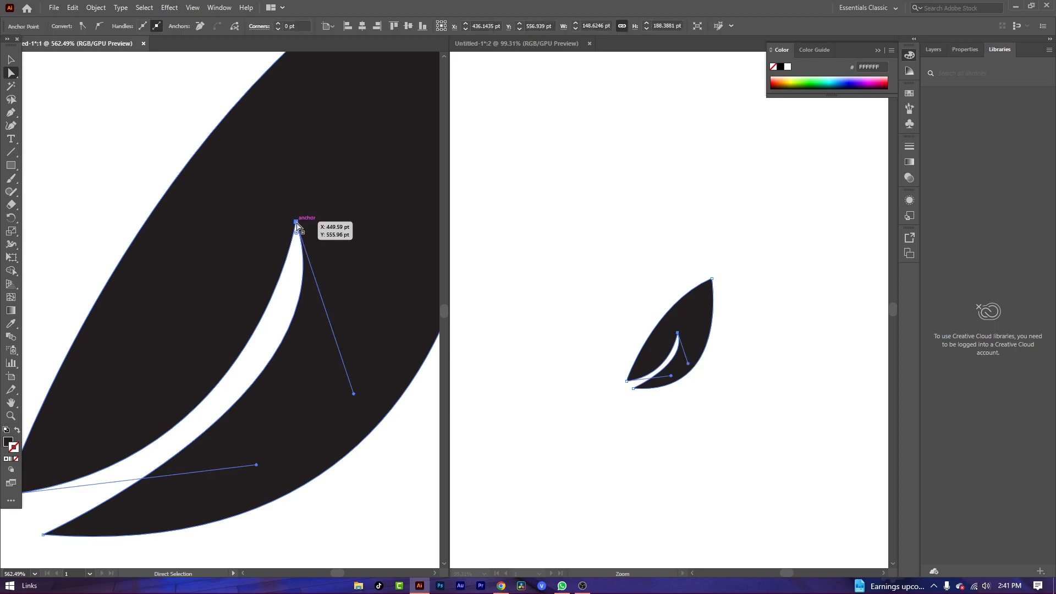
left_click(43, 533)
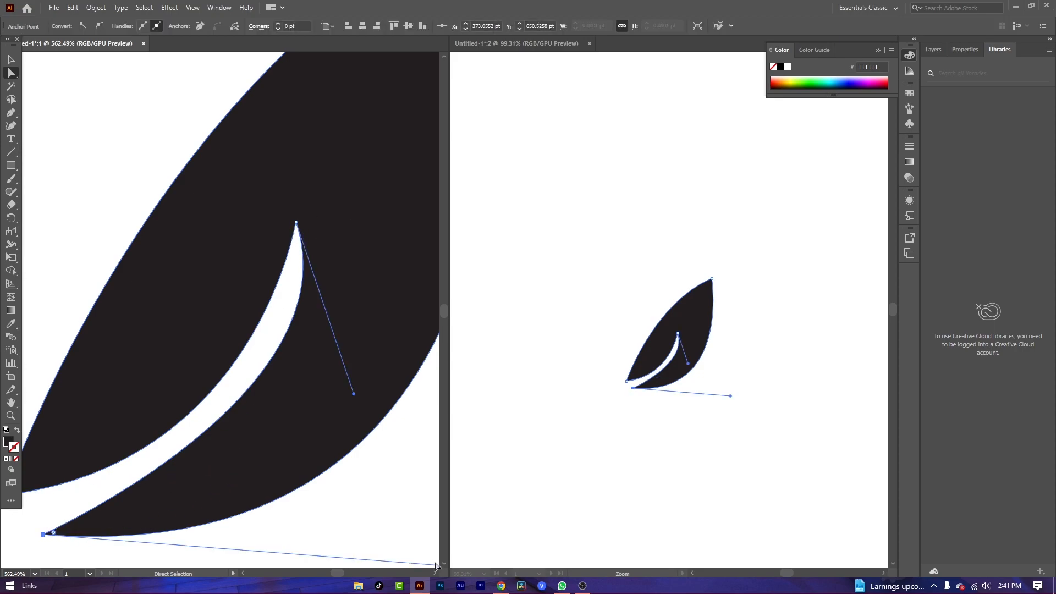
scroll(323, 453, "right", 5)
scroll(323, 453, "down", 2)
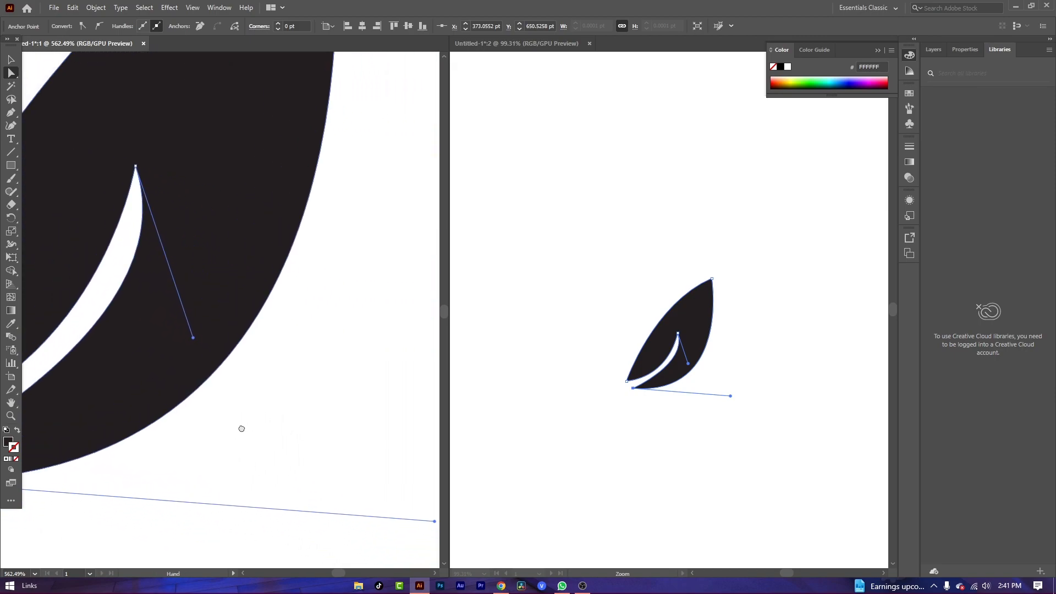
left_click_drag(435, 522, 435, 478)
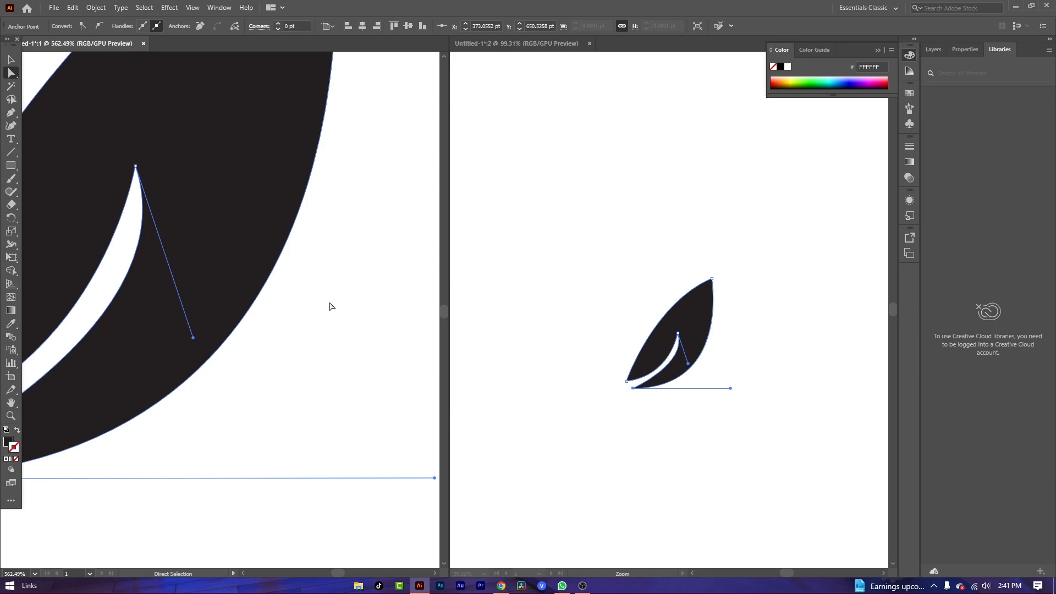
left_click_drag(193, 337, 141, 368)
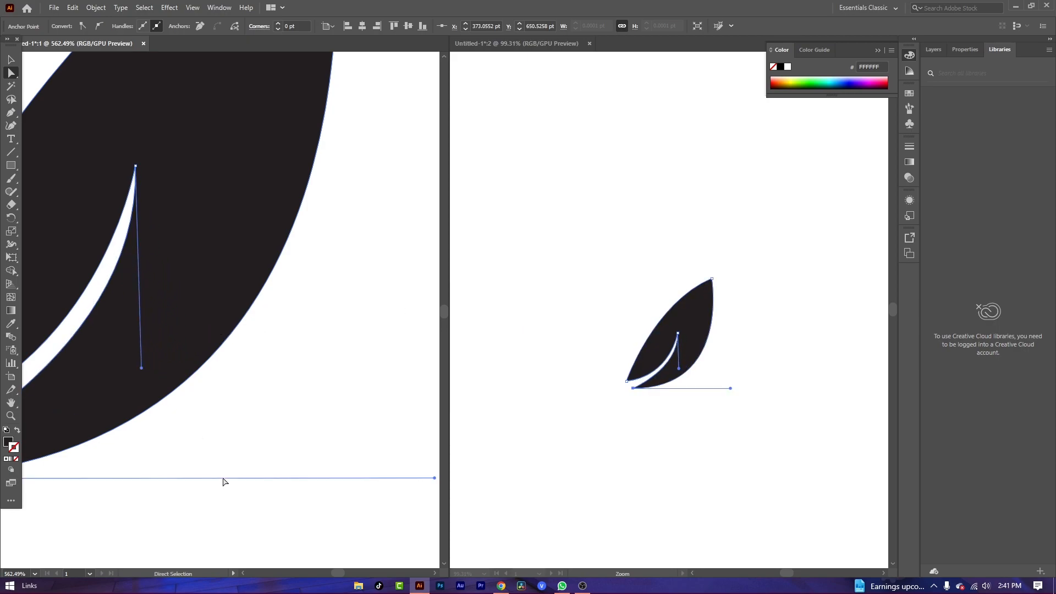
Reshape the slit's upper edge by adjusting the direction handle of the leaf's left tip
left_click_drag(184, 285, 378, 286)
left_click(214, 288)
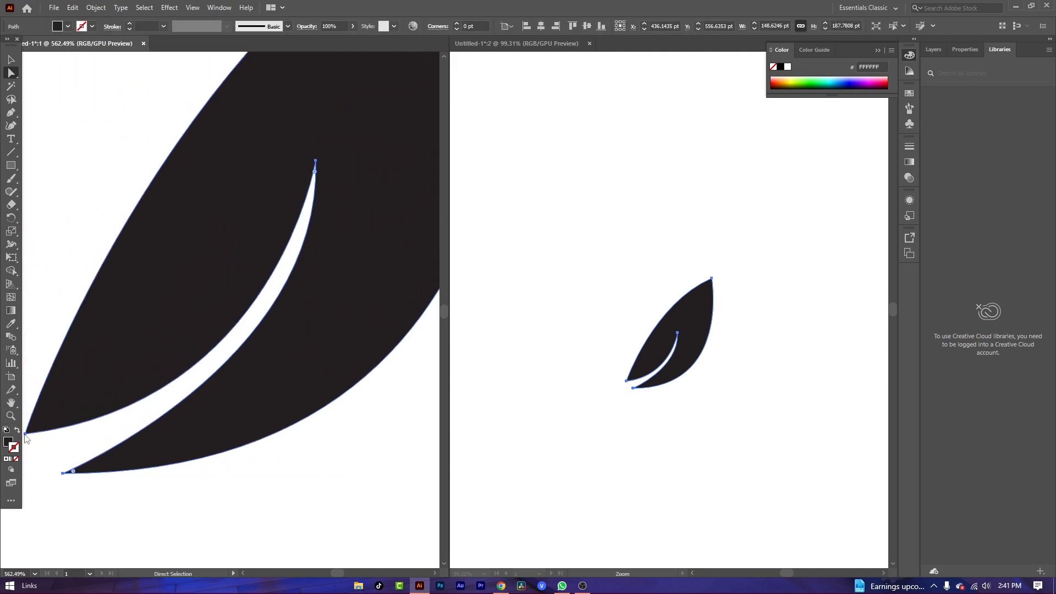
left_click_drag(24, 434, 30, 447)
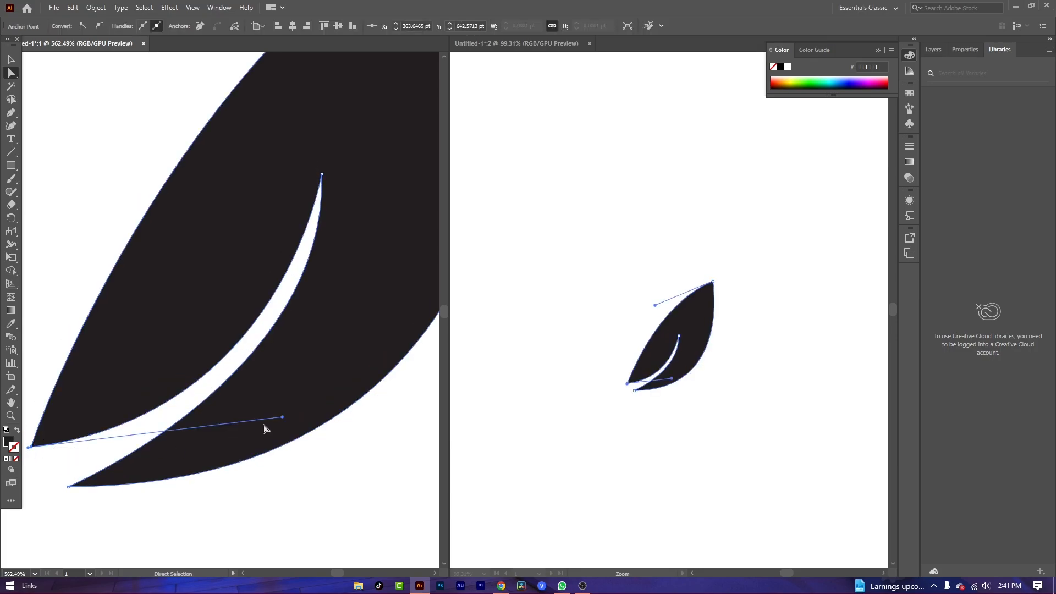
left_click_drag(287, 421, 350, 343)
Deselect the leaf and close the second document window
left_click(11, 58)
left_click(96, 229)
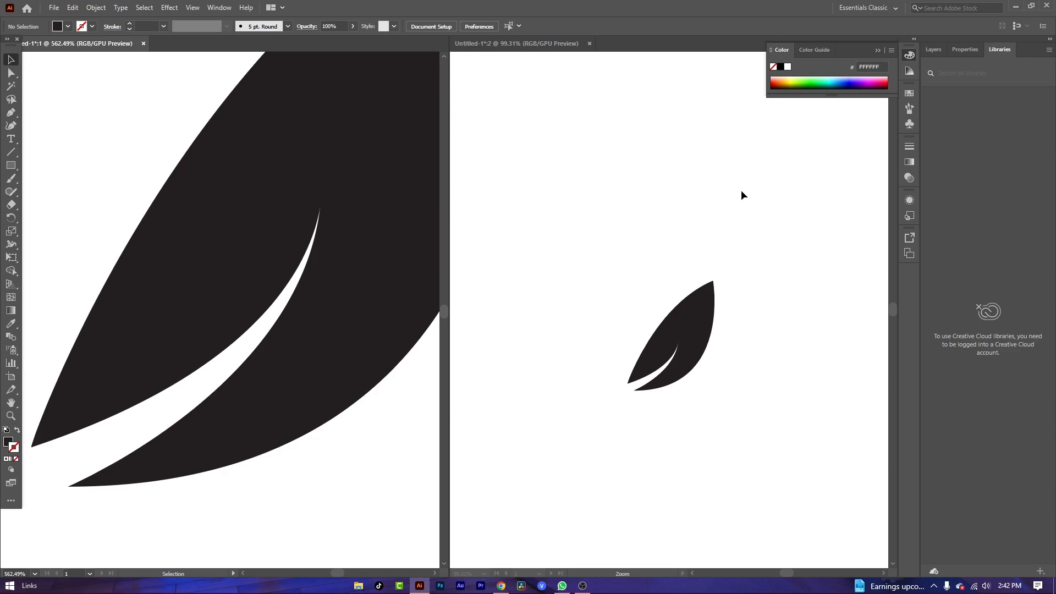
left_click(688, 306)
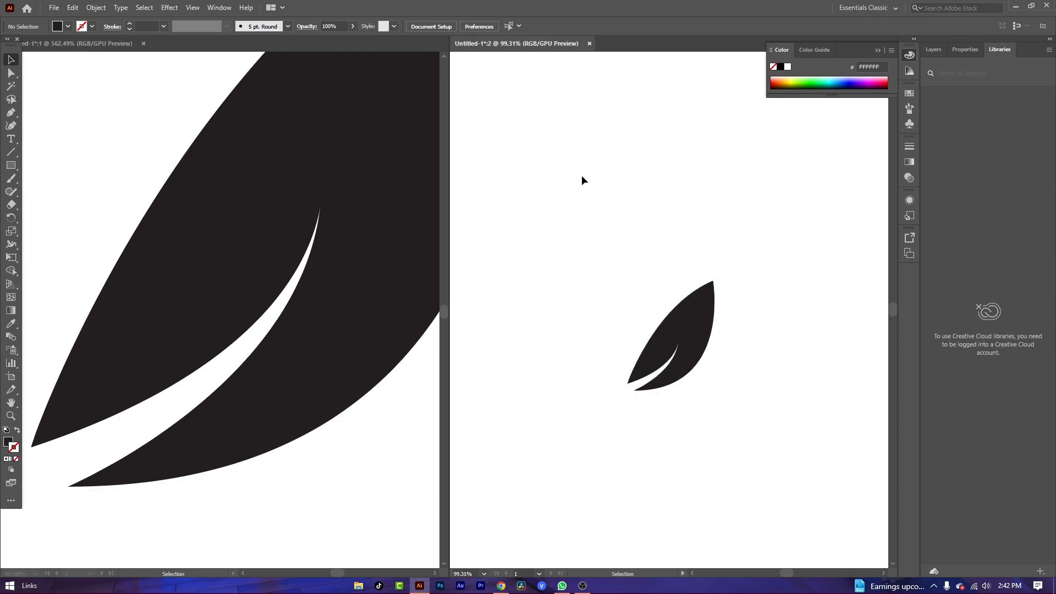
left_click(590, 44)
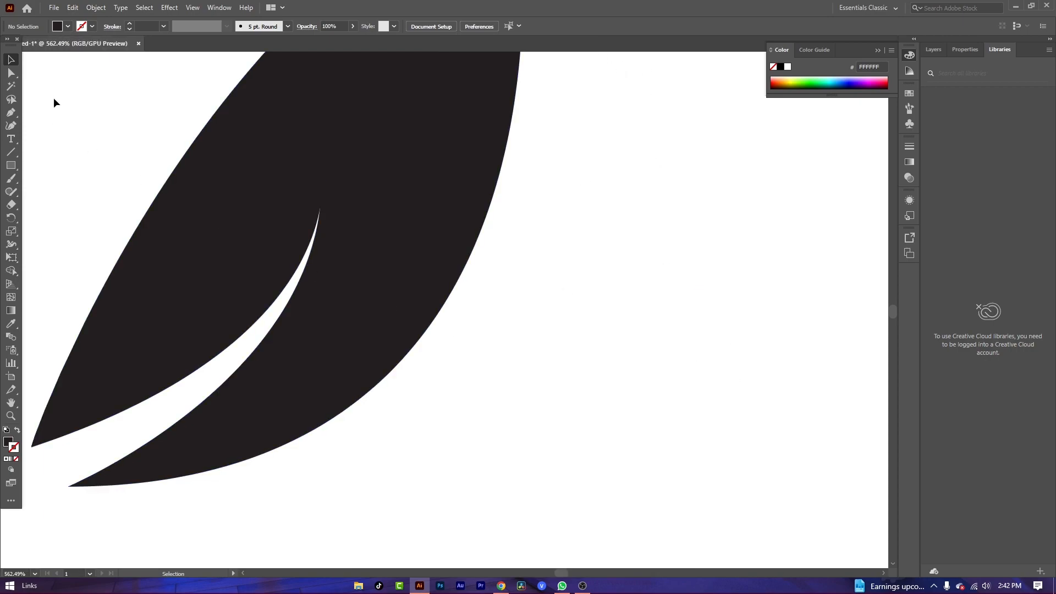
Create a new 1080 x 1080 pt document with 13 artboards
left_click(54, 11)
left_click(62, 20)
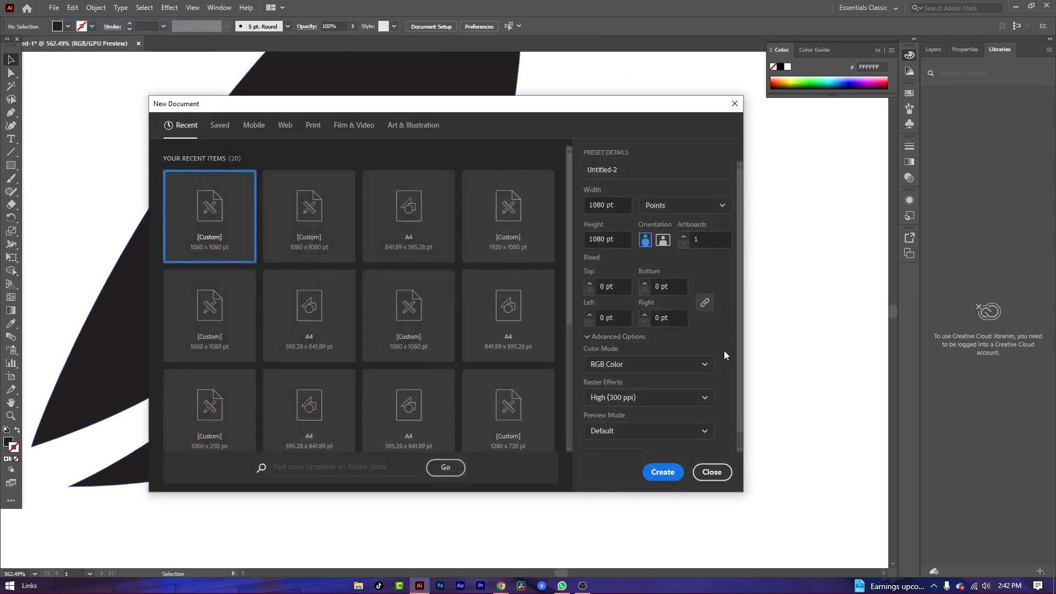
left_click(709, 239)
type("3")
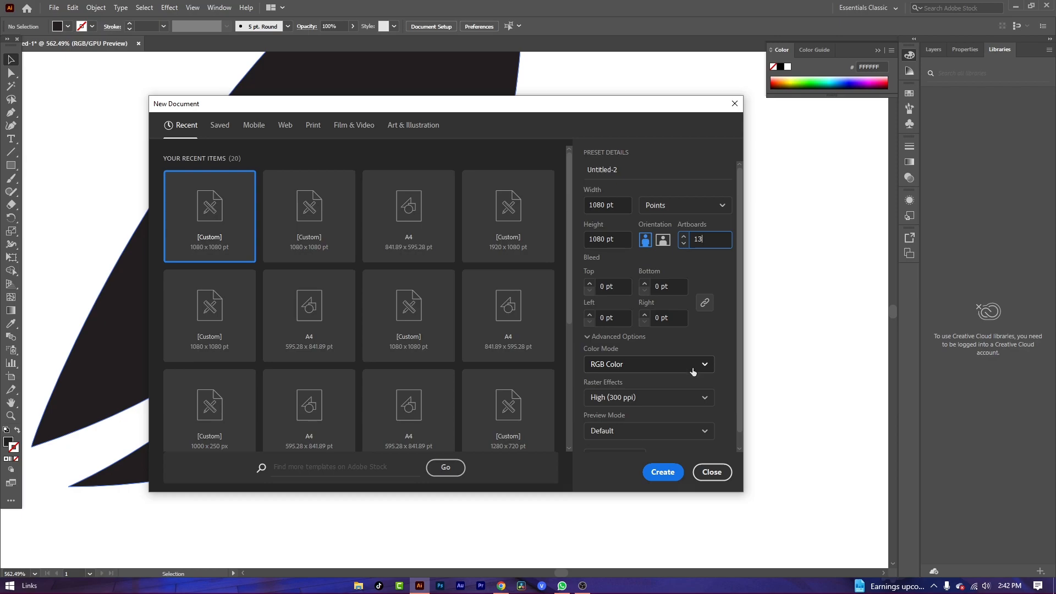
left_click(672, 474)
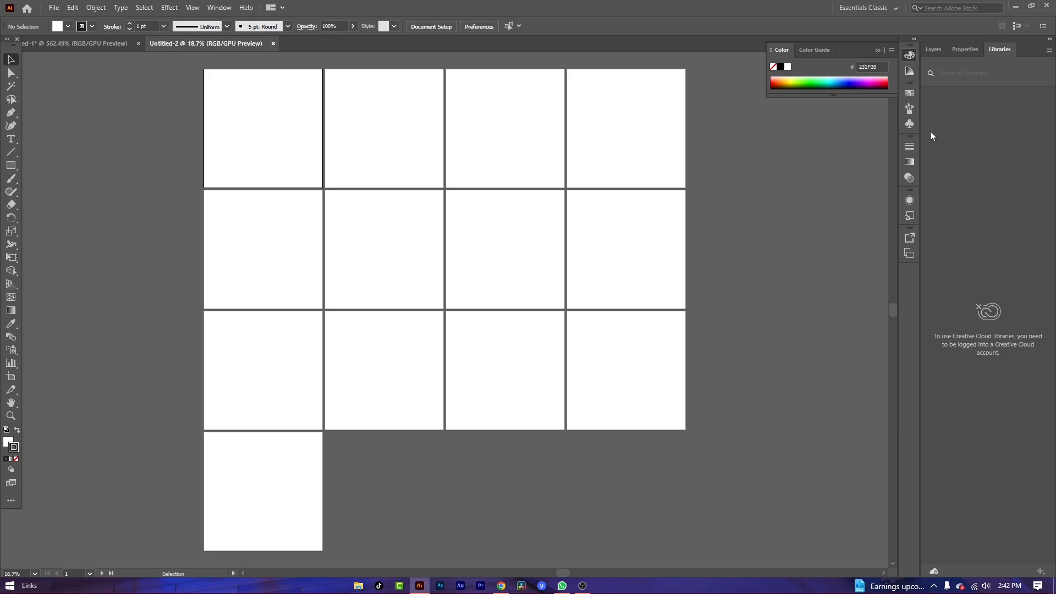
Enter artboard editing and rearrange all artboards into a column-by-column grid with 3 rows
left_click(964, 47)
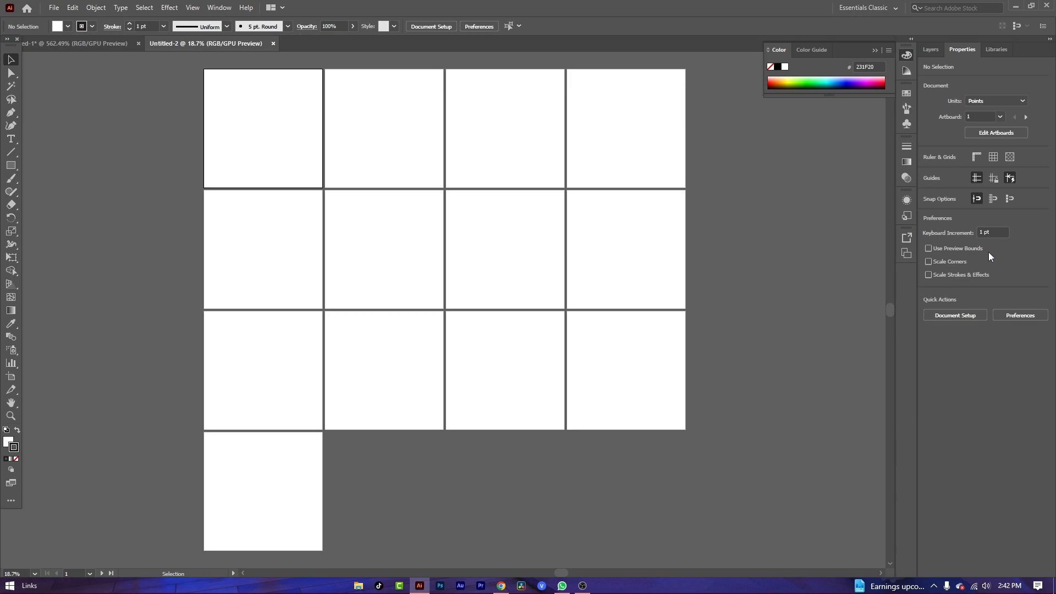
left_click(1009, 133)
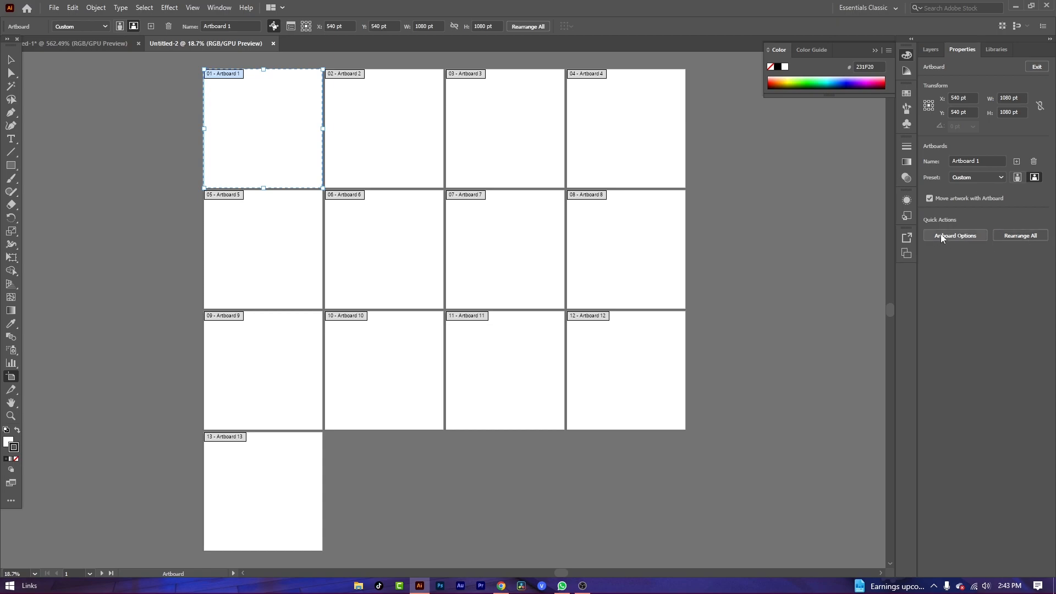
left_click(1009, 234)
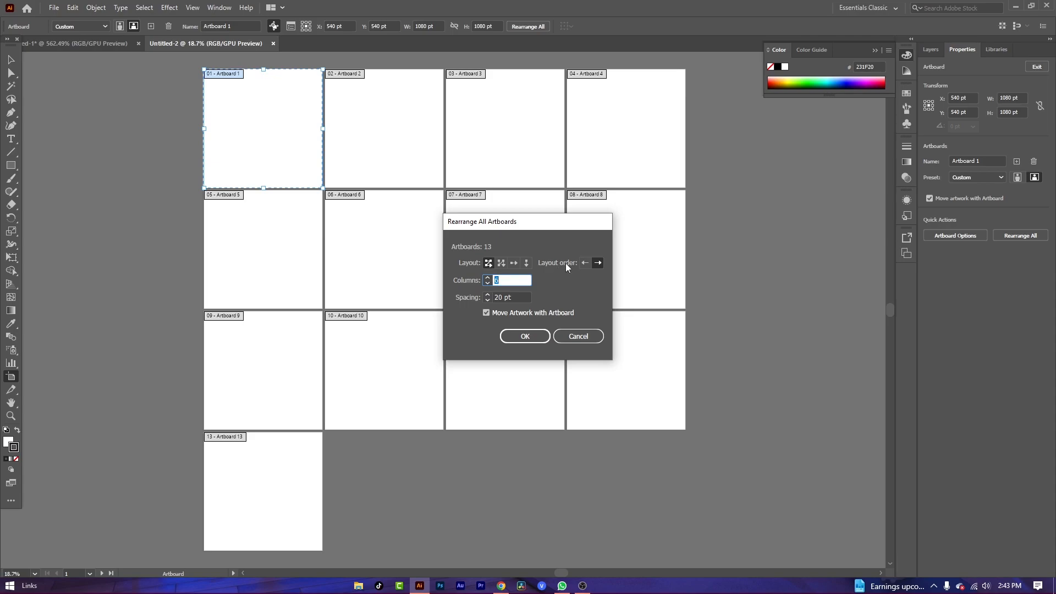
left_click(501, 264)
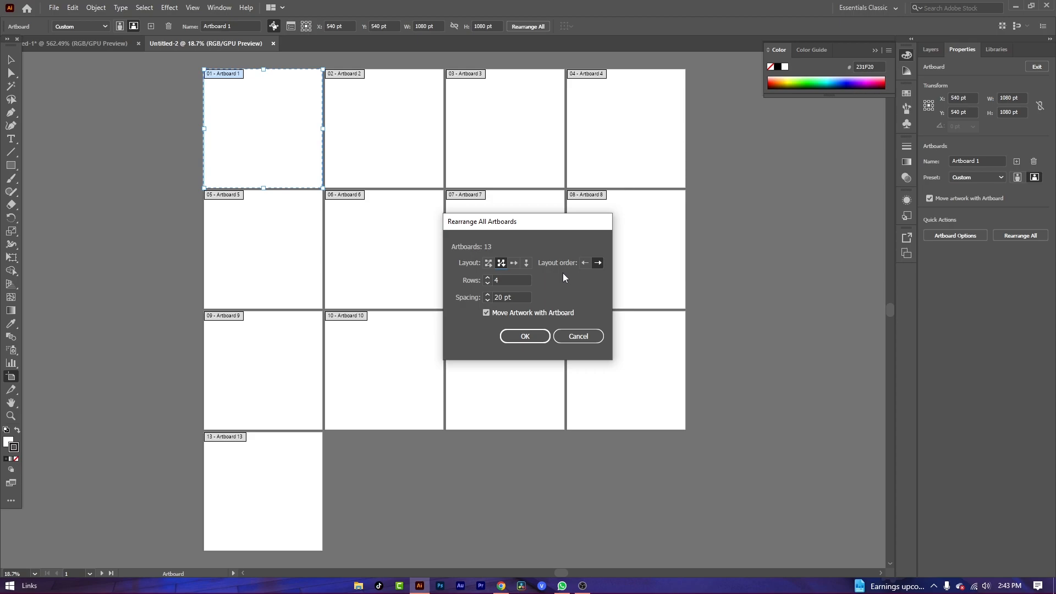
double_click(511, 276)
type("3")
left_click(504, 338)
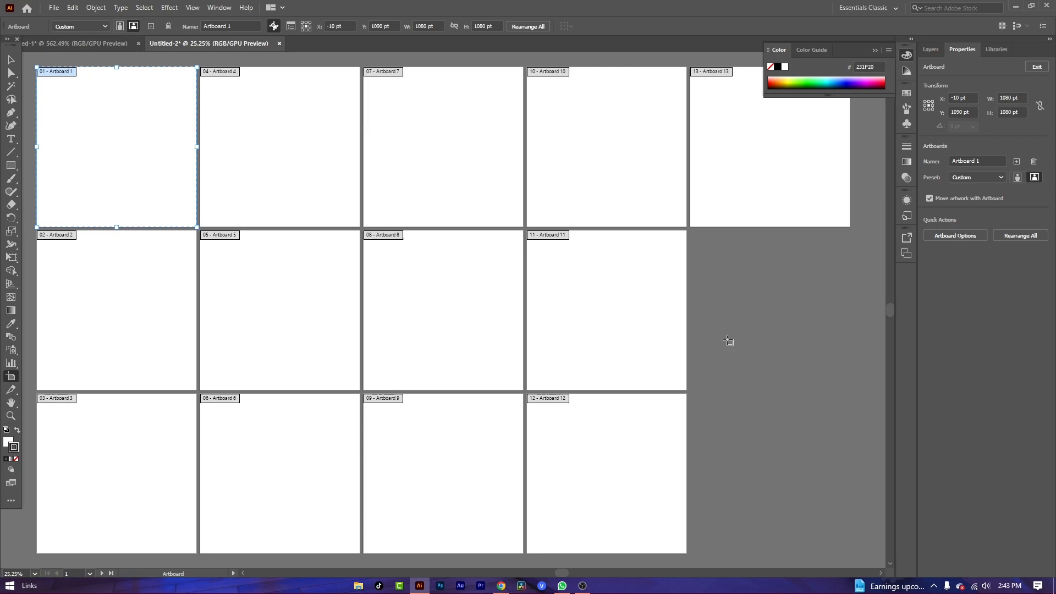
Rearrange all artboards into one single horizontal row
left_click(1009, 237)
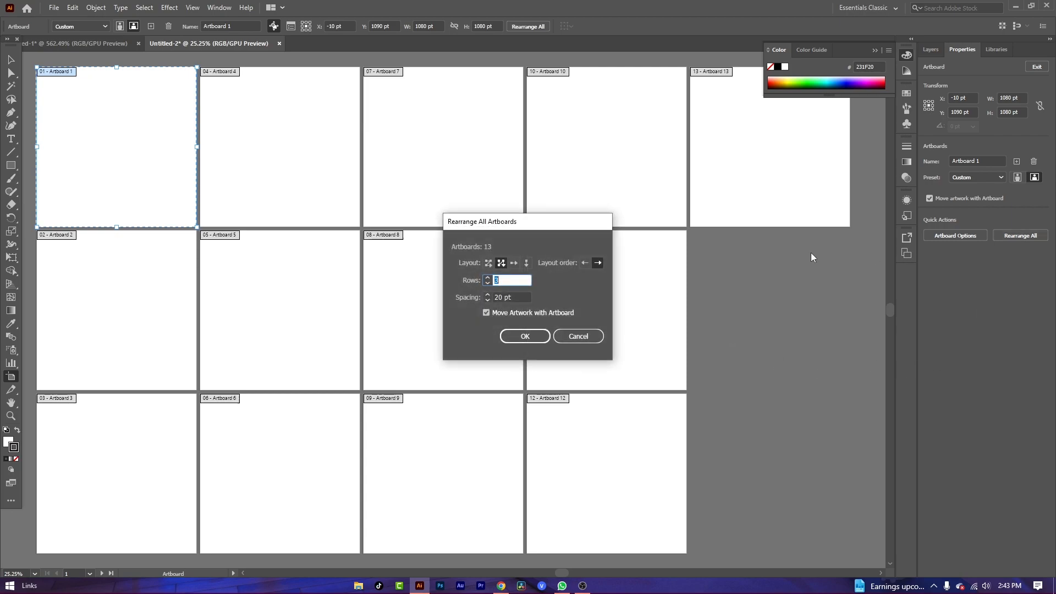
left_click(514, 263)
left_click(523, 335)
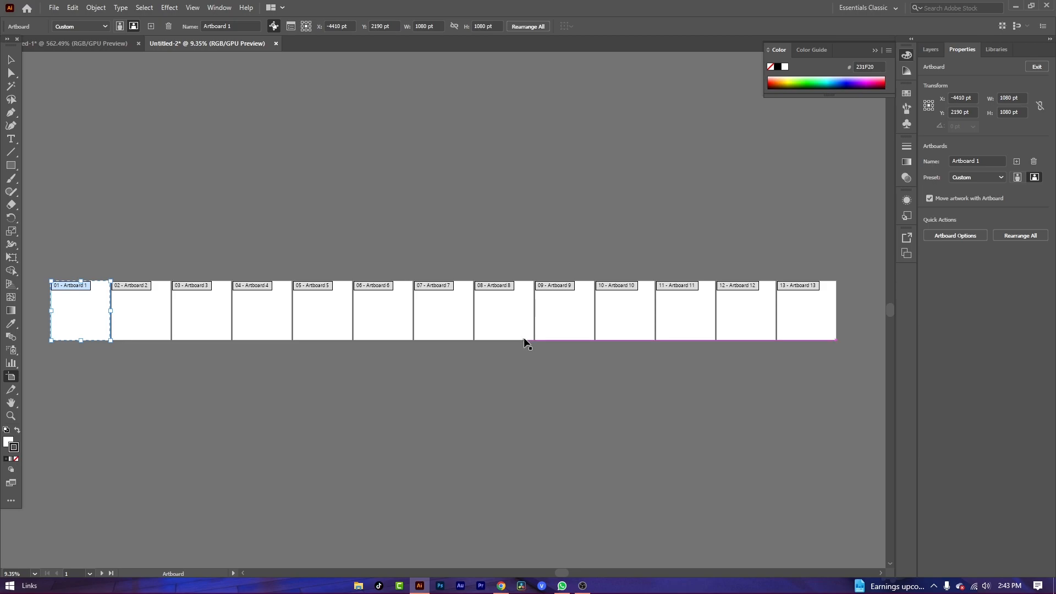
Rearrange all artboards into a row-by-row grid with 6 columns, and leave artboard editing
left_click(1013, 235)
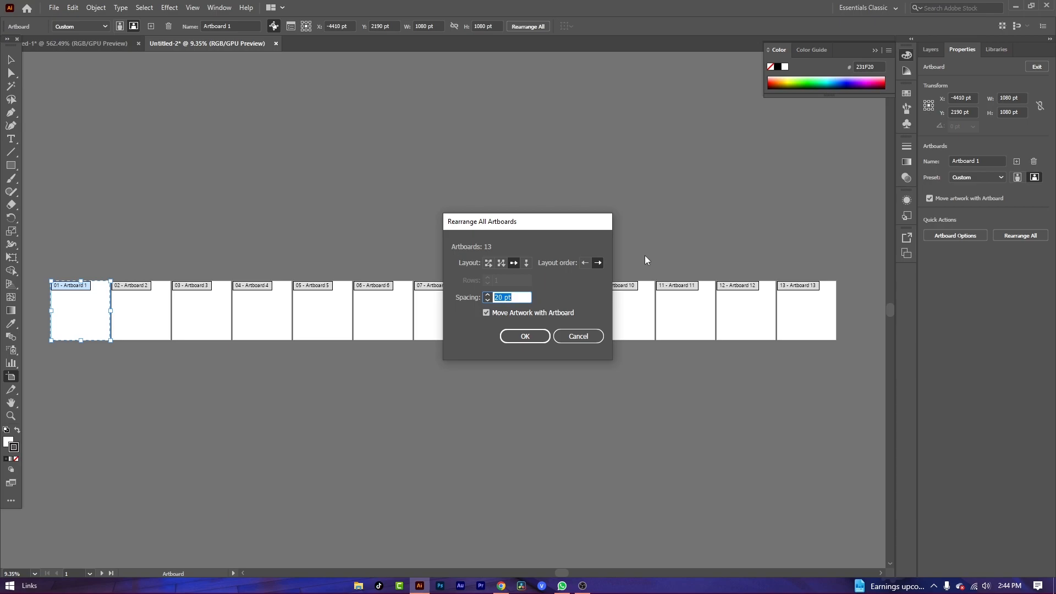
left_click(488, 262)
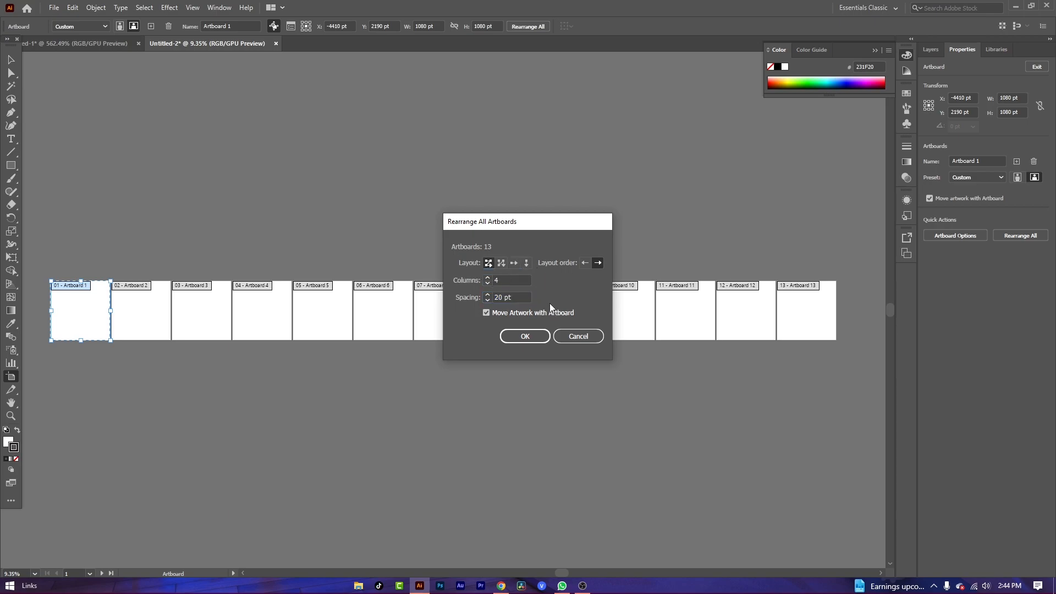
left_click_drag(508, 280, 460, 282)
type("6")
left_click(530, 336)
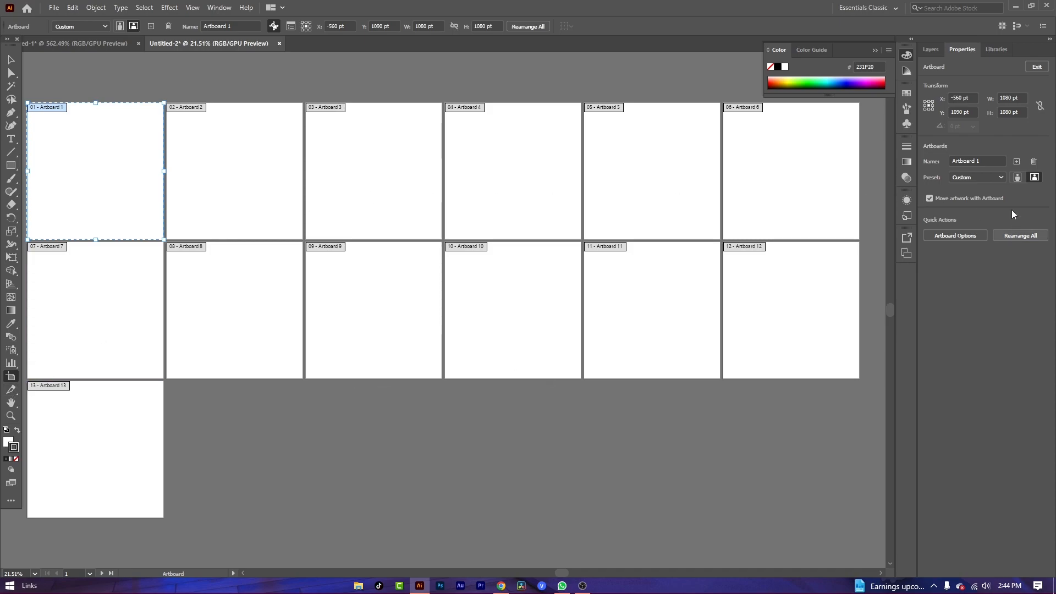
left_click(1038, 66)
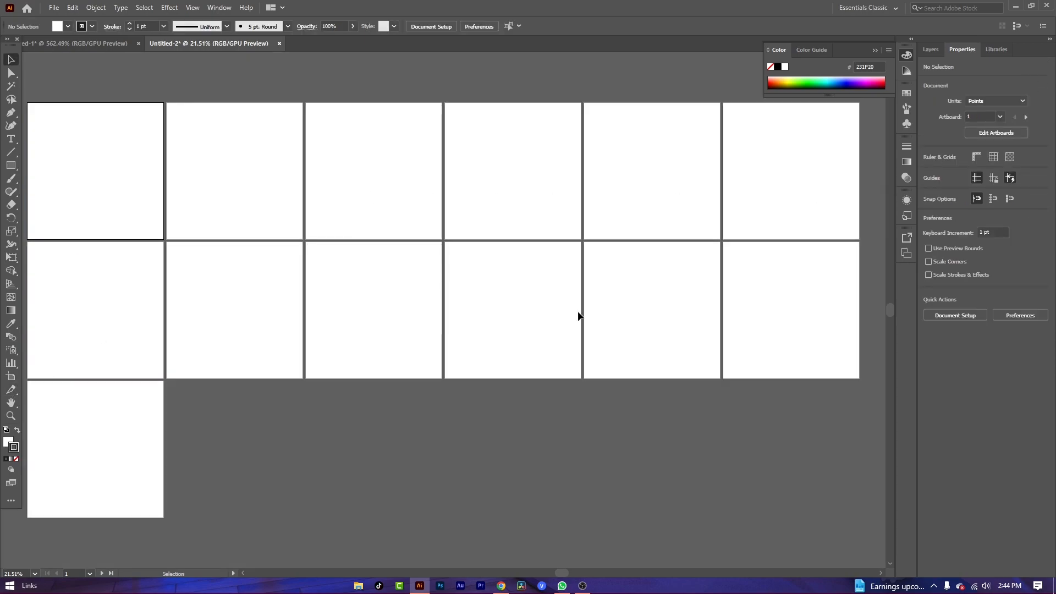
Place the placeholder text "Lorem ipsum" on the first artboard and enlarge it to about 96 pt, then deselect it
key("z")
left_click_drag(222, 216, 385, 392)
key("space")
left_click_drag(278, 158, 429, 309)
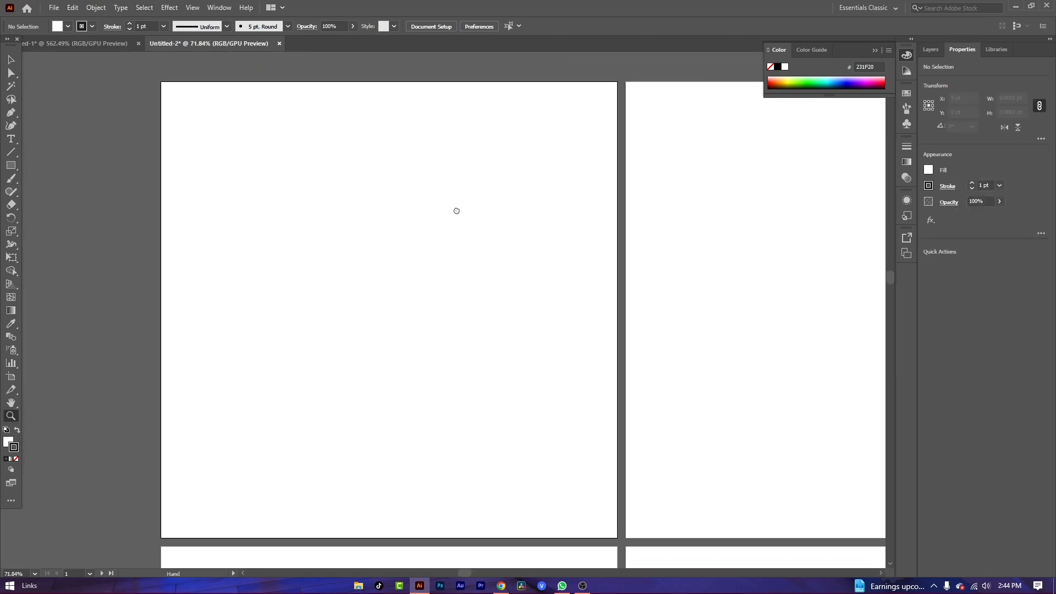
left_click(11, 60)
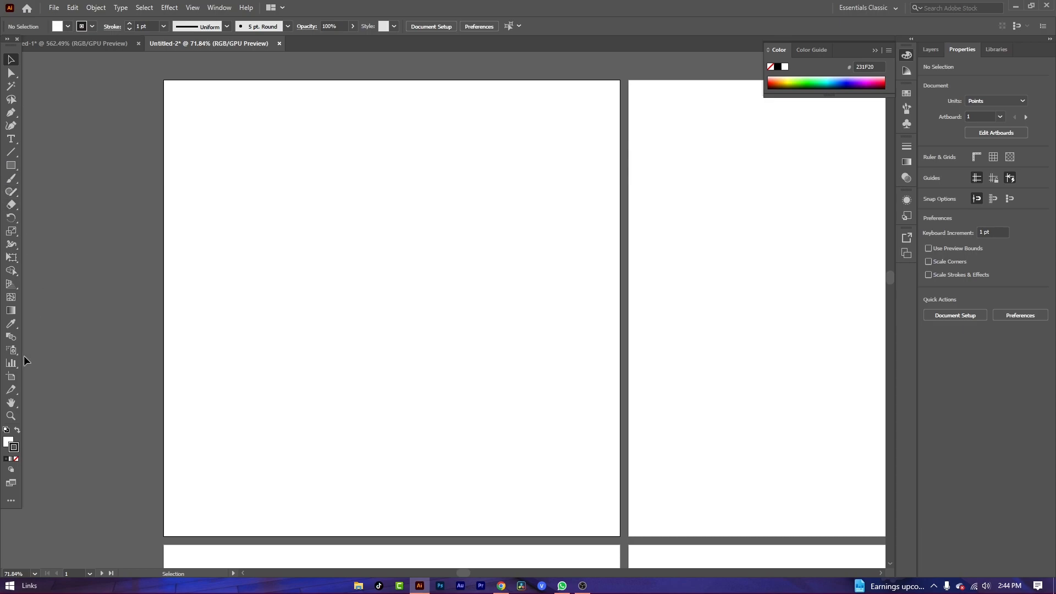
left_click(11, 139)
left_click(351, 253)
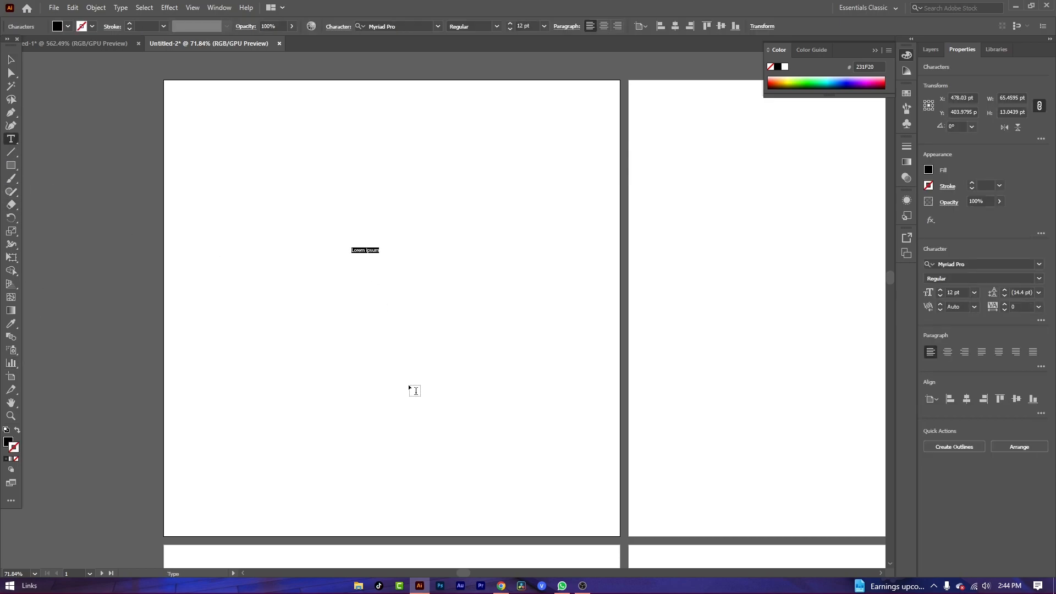
left_click(11, 59)
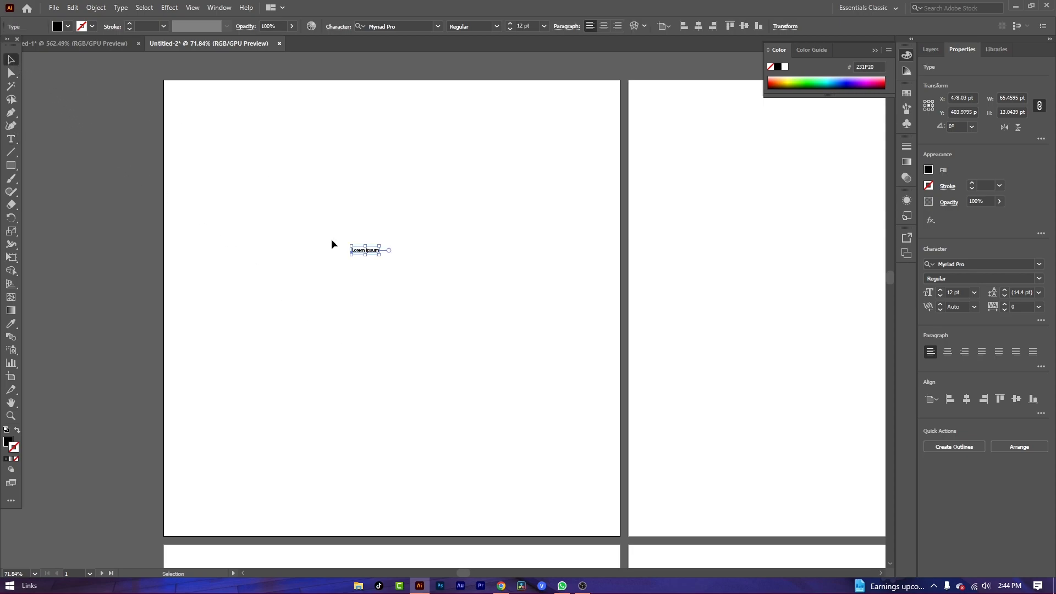
left_click_drag(366, 254, 412, 316)
mouse_move(409, 280)
left_mouse_down()
mouse_move(443, 325)
mouse_move(413, 299)
left_mouse_up()
left_click(487, 400)
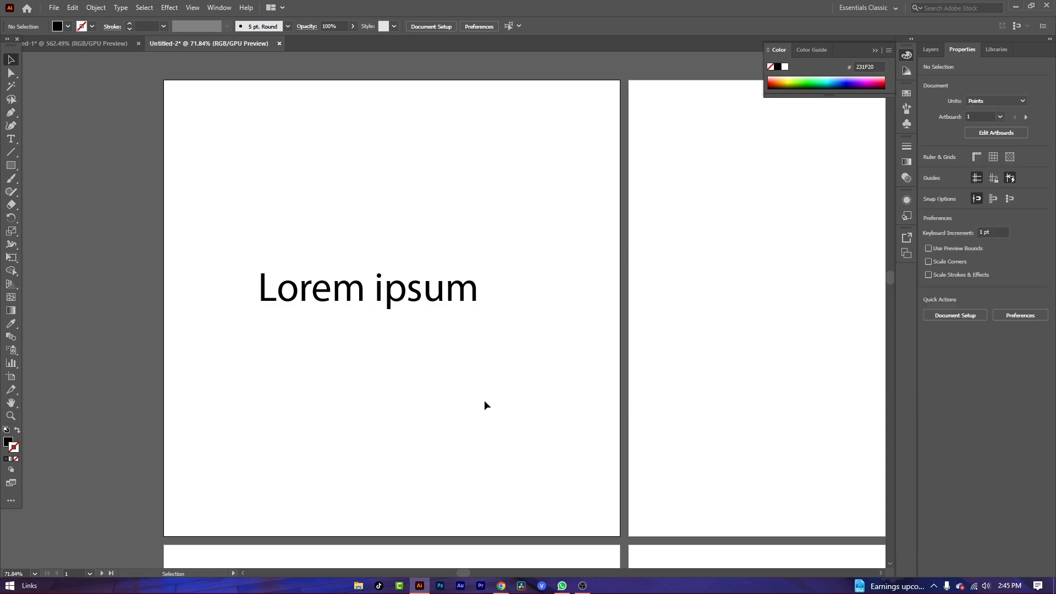
Create a new character style from the "Lorem ipsum" text and apply it to that text
left_click(429, 295)
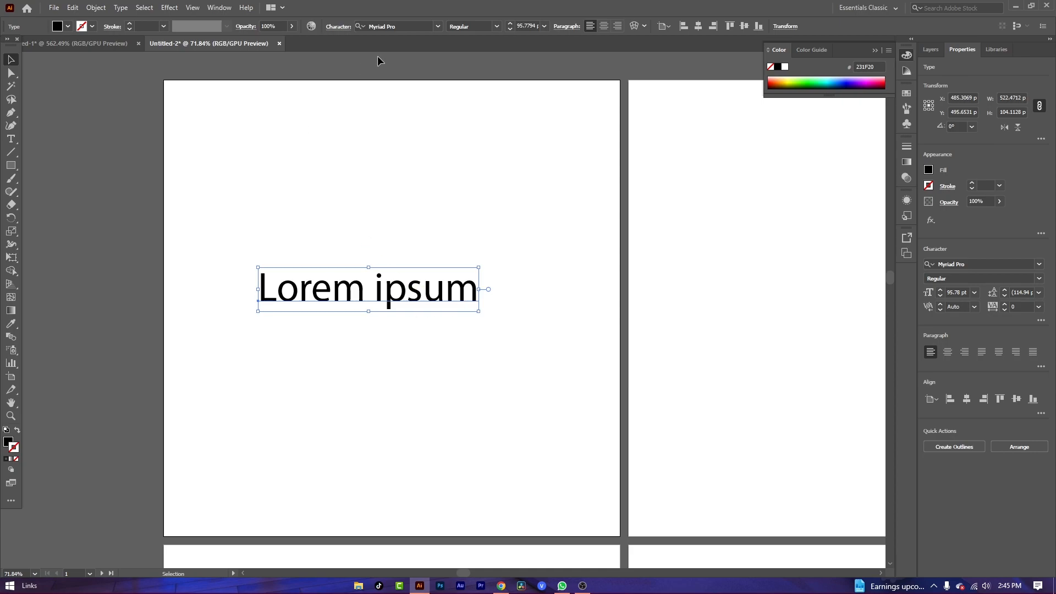
left_click(219, 8)
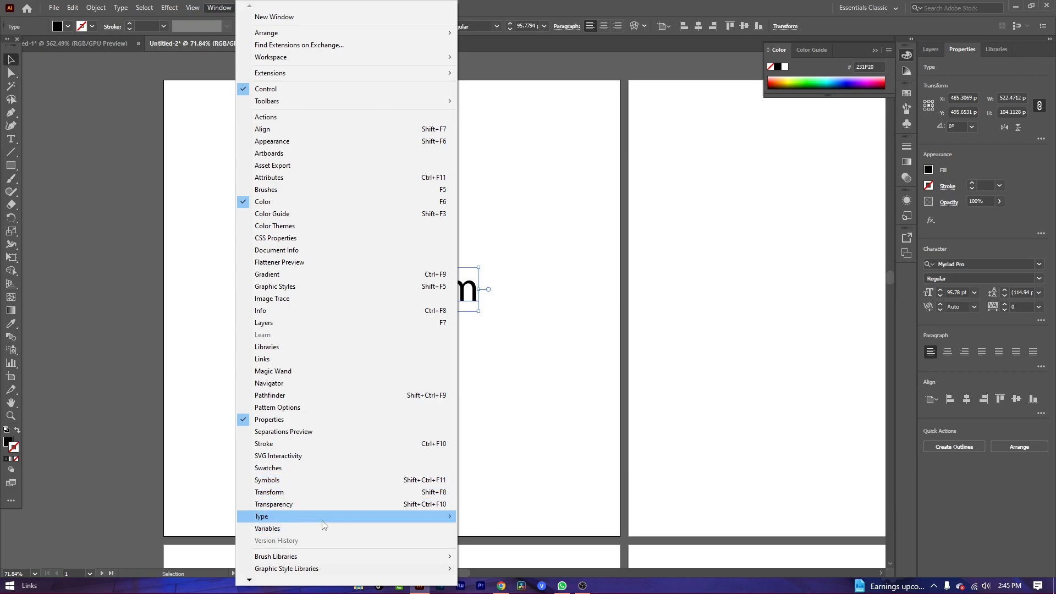
mouse_move(324, 520)
left_click(539, 464)
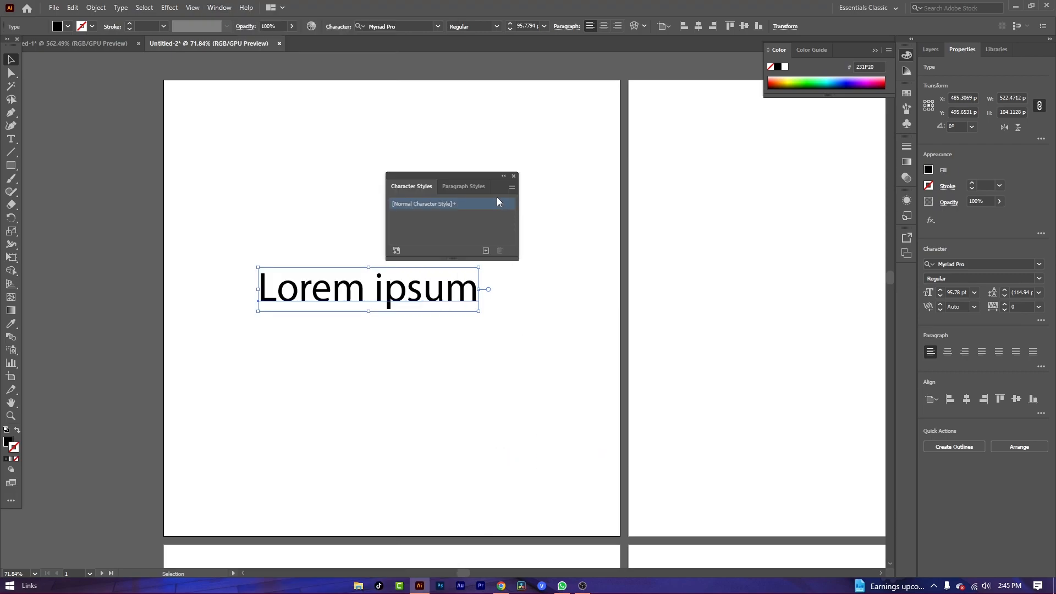
left_click(486, 251)
left_click(447, 217)
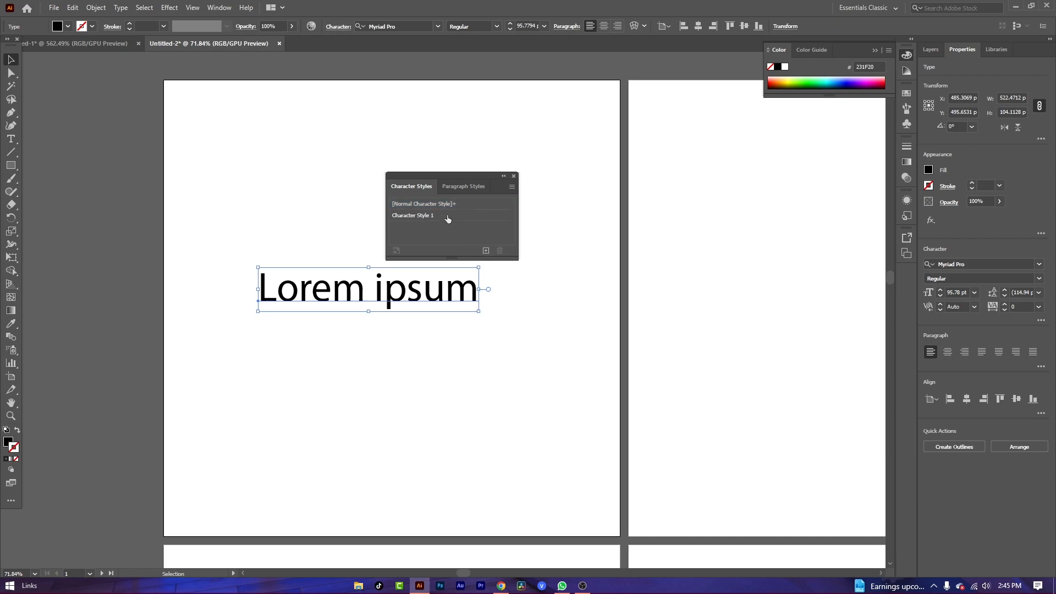
Set the new character style's font family to Gilroy in its basic character formats
left_click(511, 186)
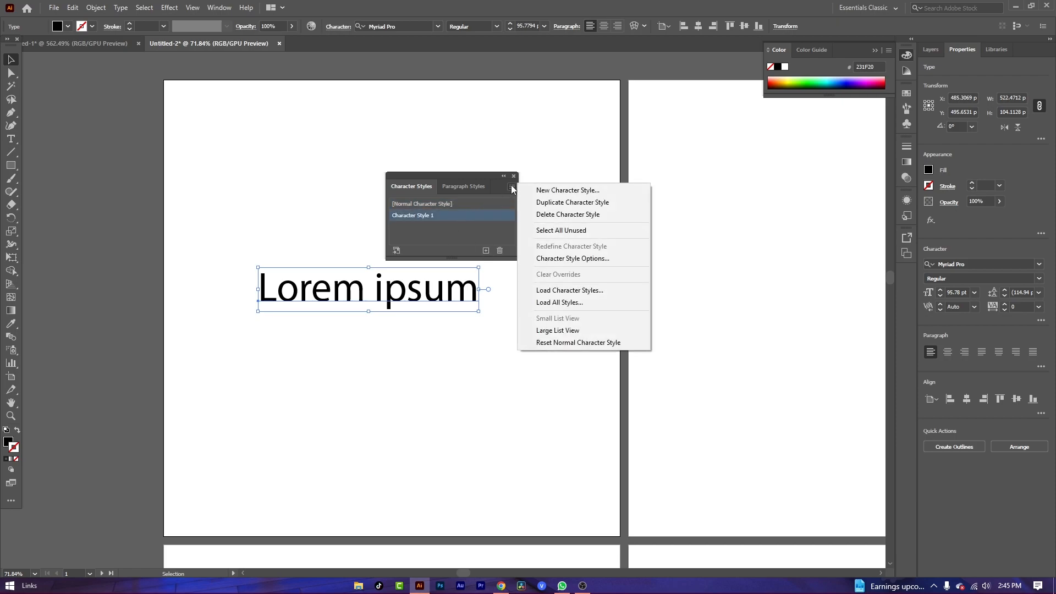
left_click(582, 259)
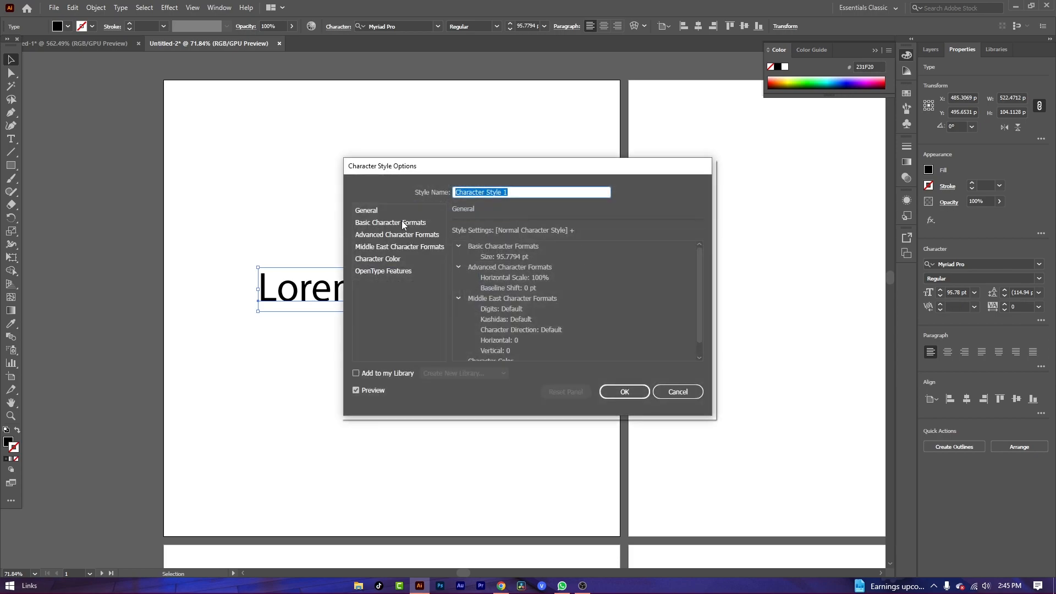
left_click(402, 223)
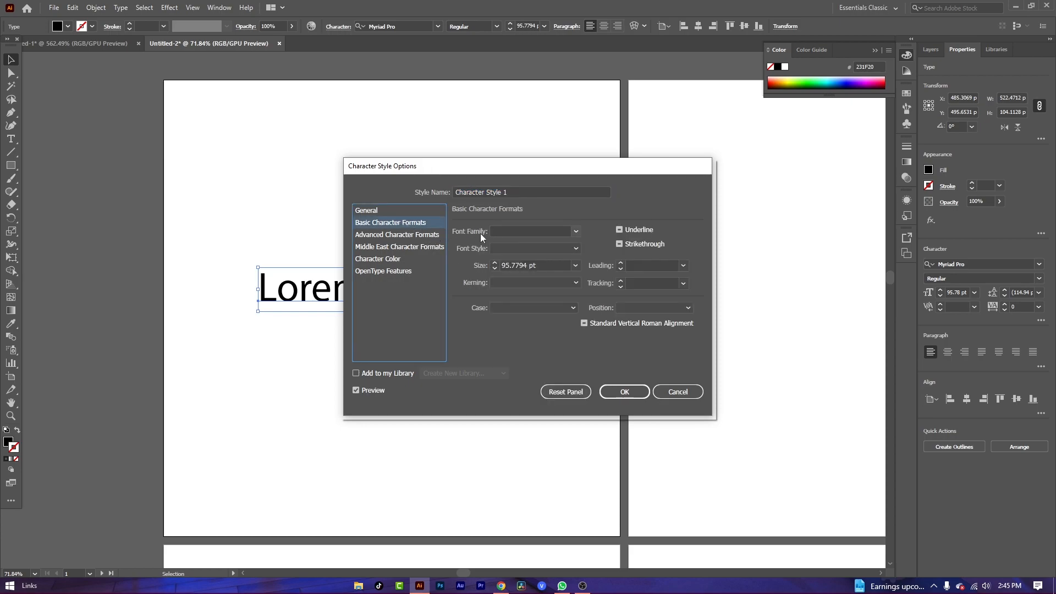
left_click(523, 234)
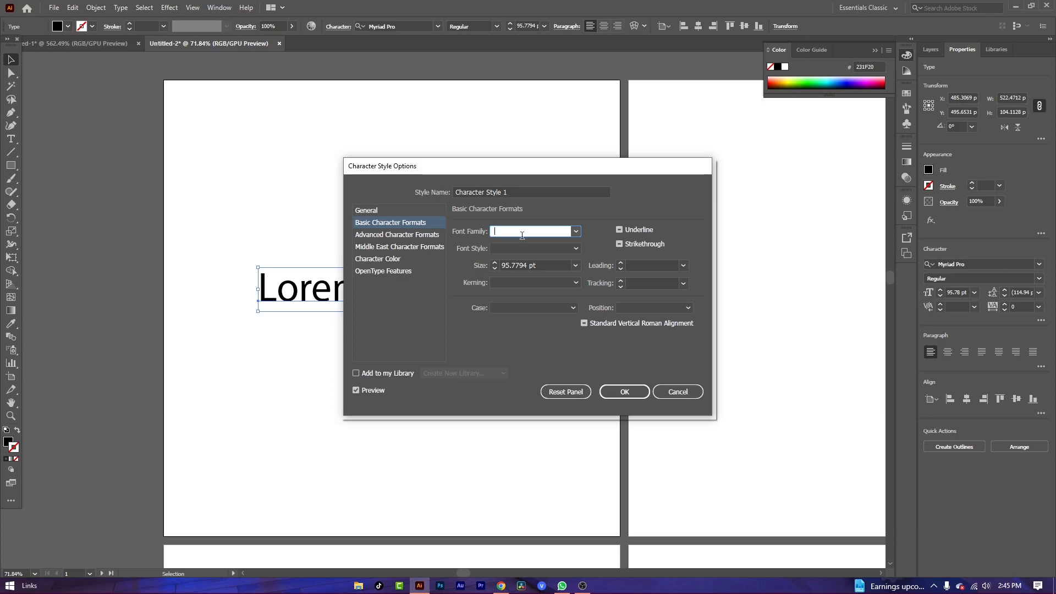
type("Gilroy")
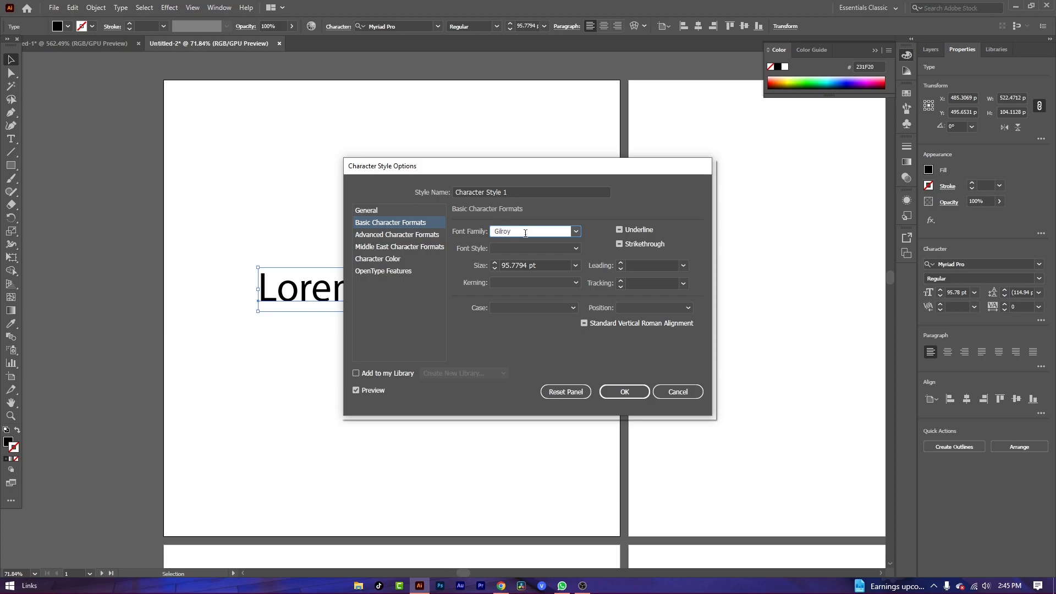
key("Return")
Change the character style's font style to ExtraBold and its size to 150 pt
left_click(442, 215)
left_click(512, 187)
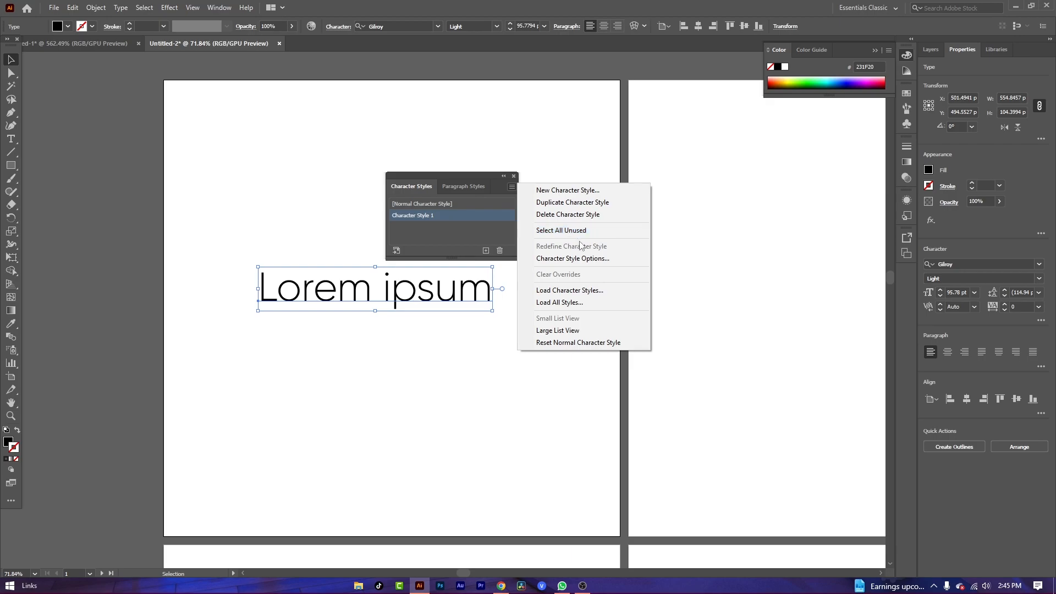
left_click(595, 263)
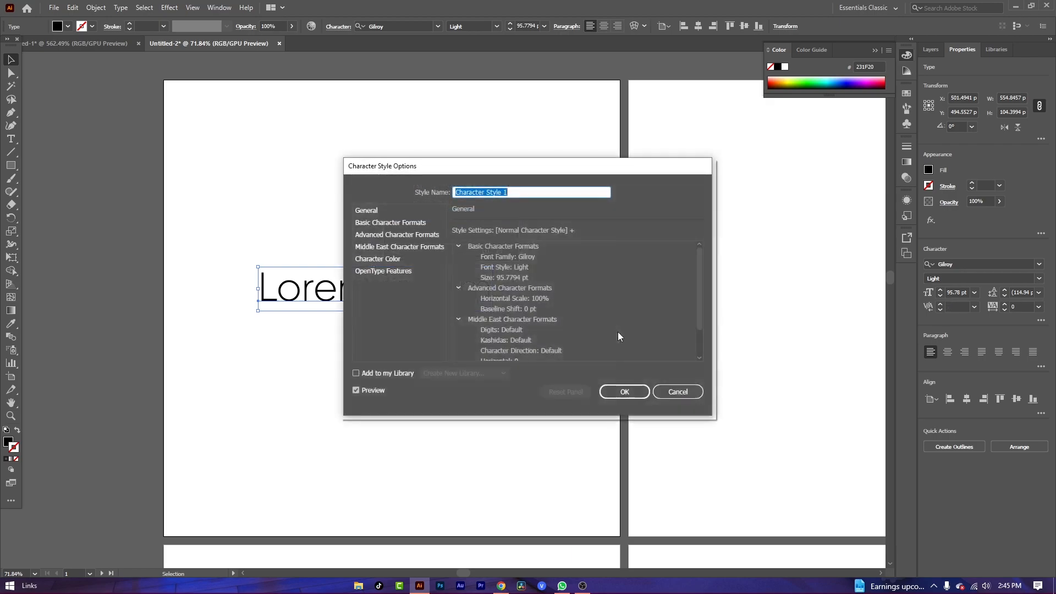
left_click(391, 222)
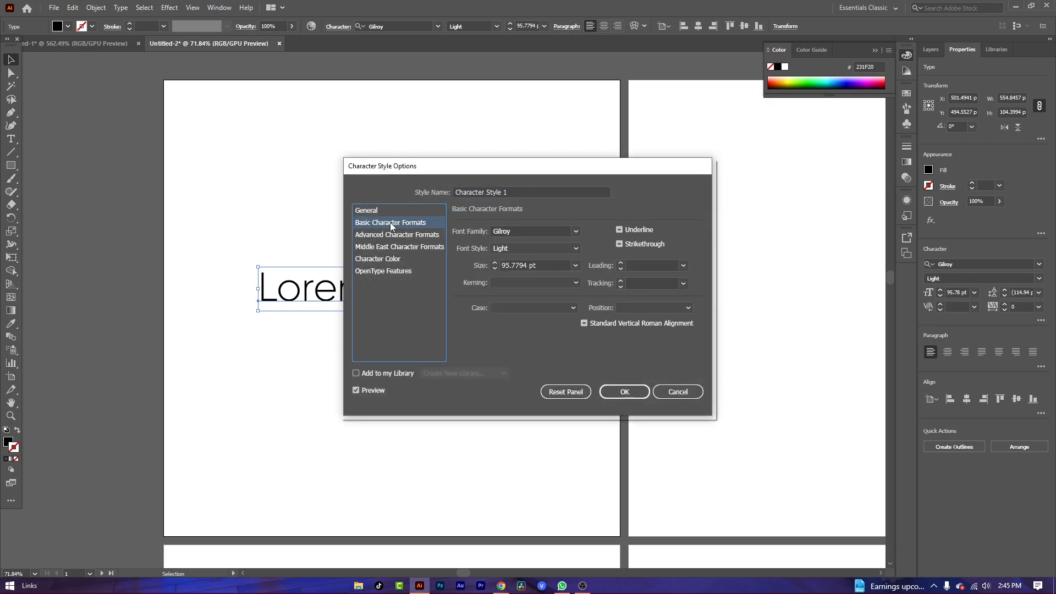
left_click(512, 249)
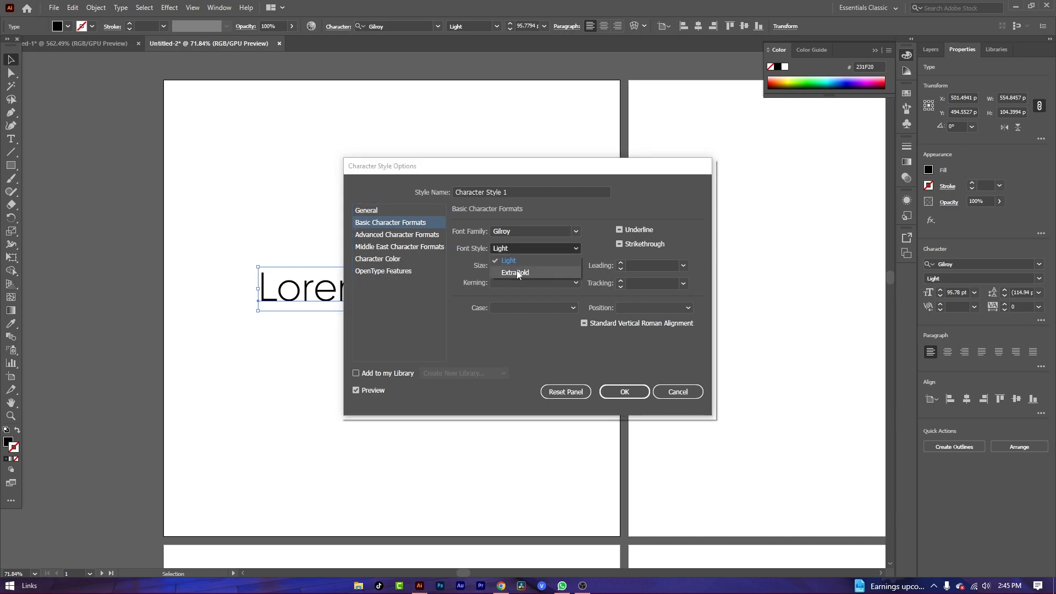
left_click(515, 272)
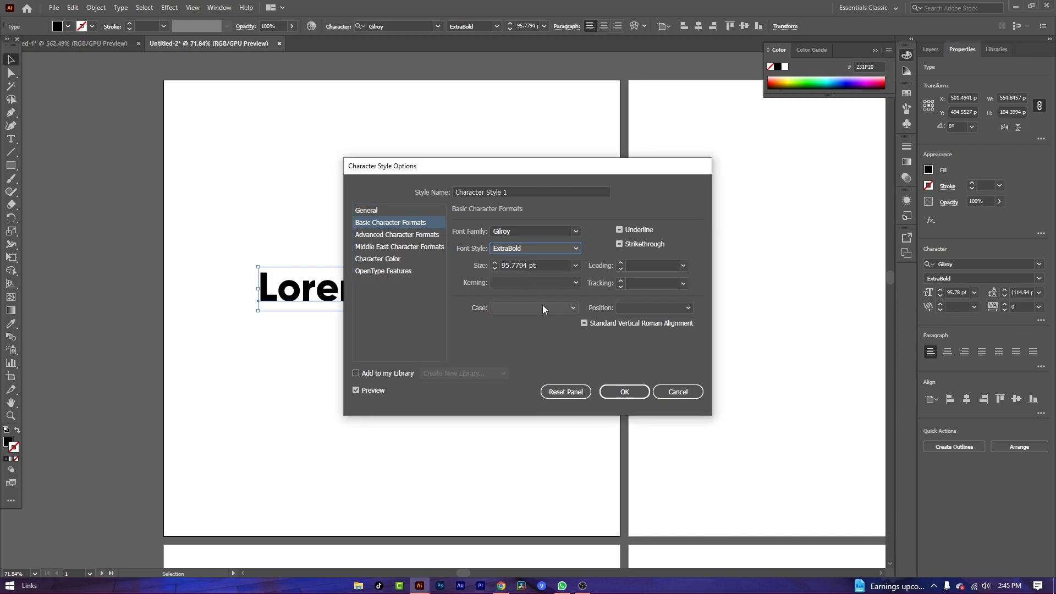
double_click(517, 266)
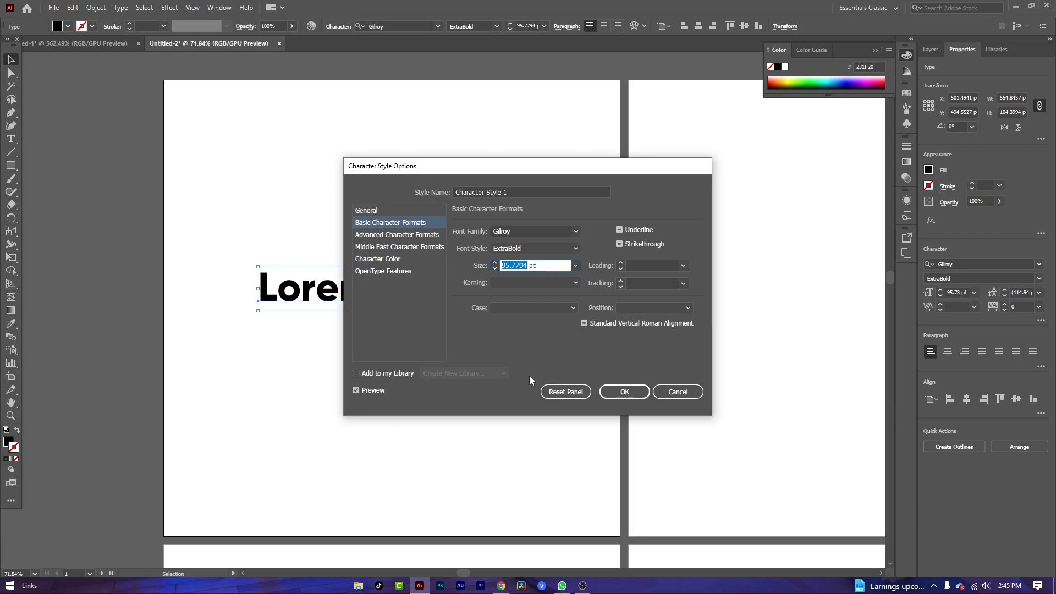
type("16")
type("0")
left_click(624, 392)
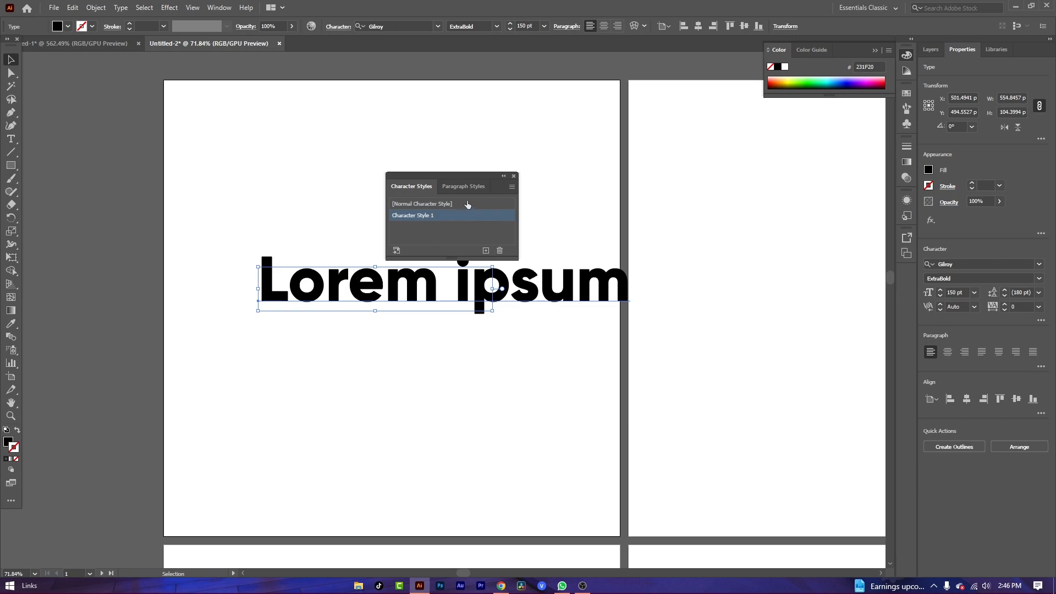
Close the character styles and delete the "Lorem ipsum" text from the first artboard
left_click(514, 176)
left_click(526, 259)
left_click_drag(528, 283, 329, 283)
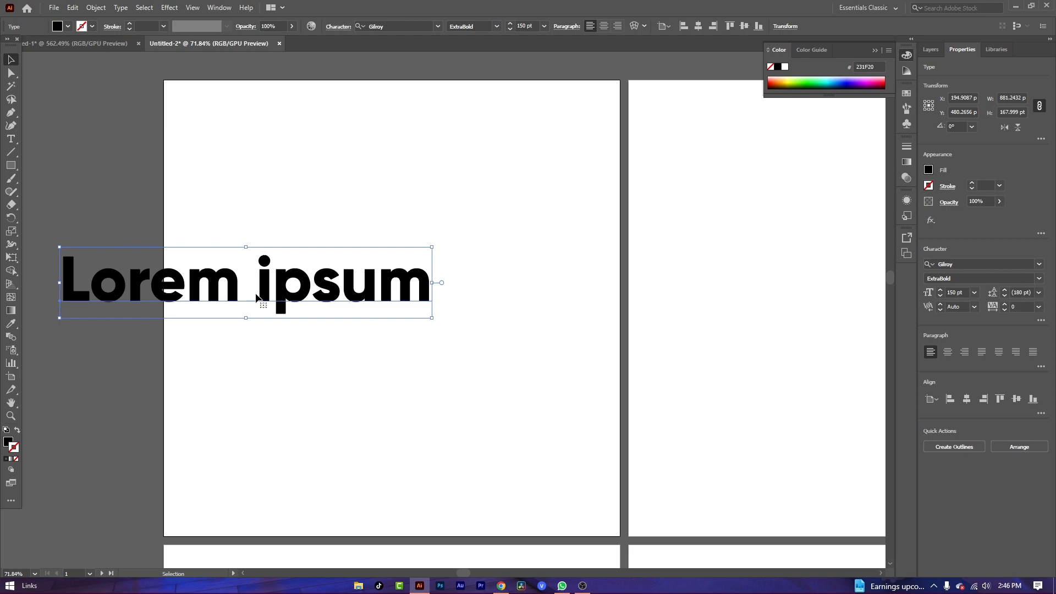
key("Delete")
Add the point text "RAMADAN" in capitals to the first artboard and move it so it fits within the artboard's width
left_click(12, 139)
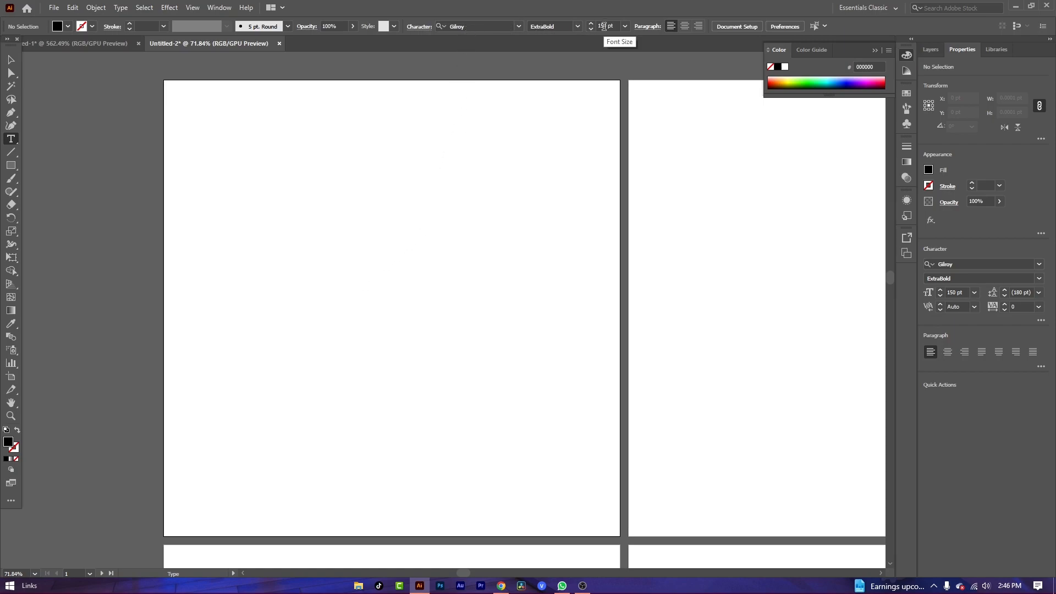
left_click(352, 297)
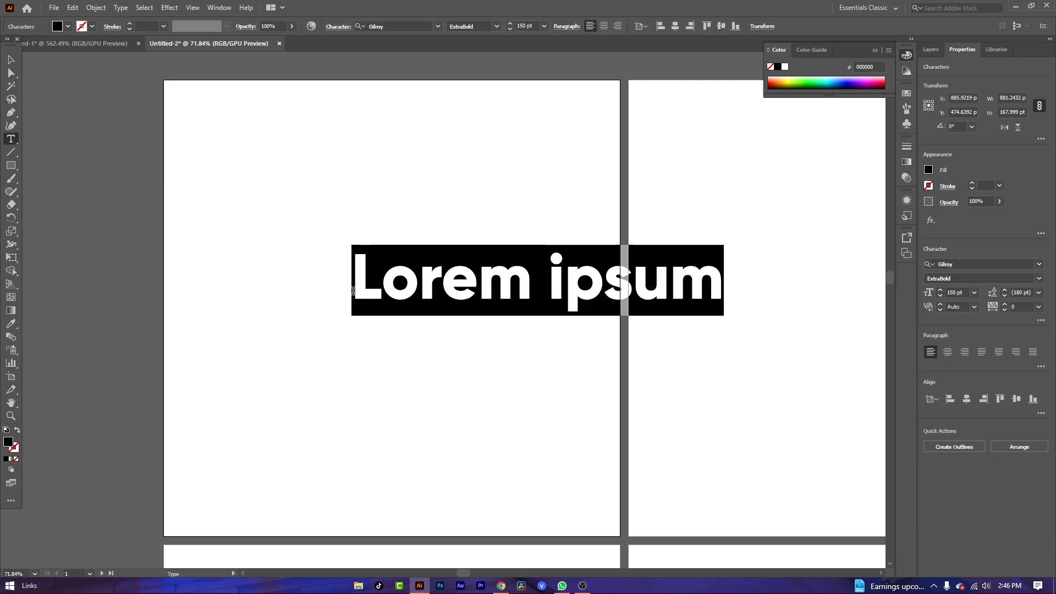
type("ram")
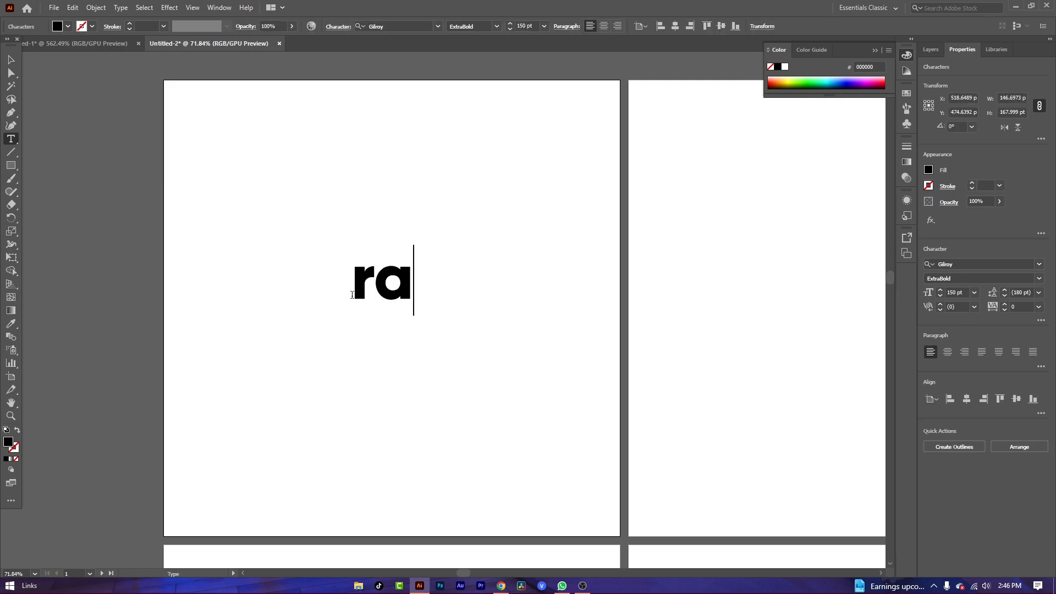
key("BackSpace")
key("BackSpace")
key("BackSpace")
type("RAMADAN")
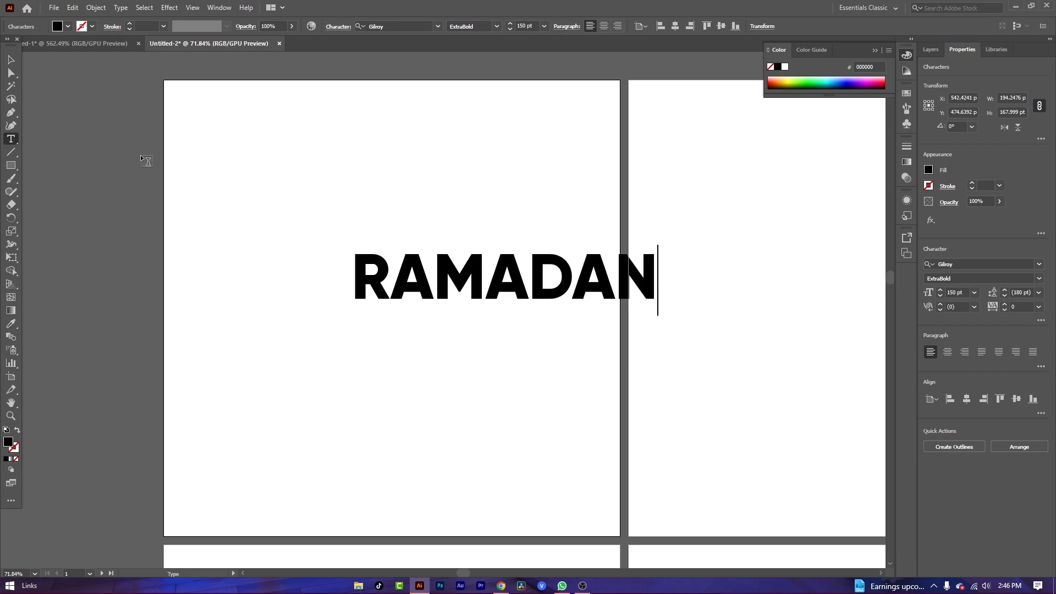
key("Escape")
left_click_drag(560, 271, 475, 271)
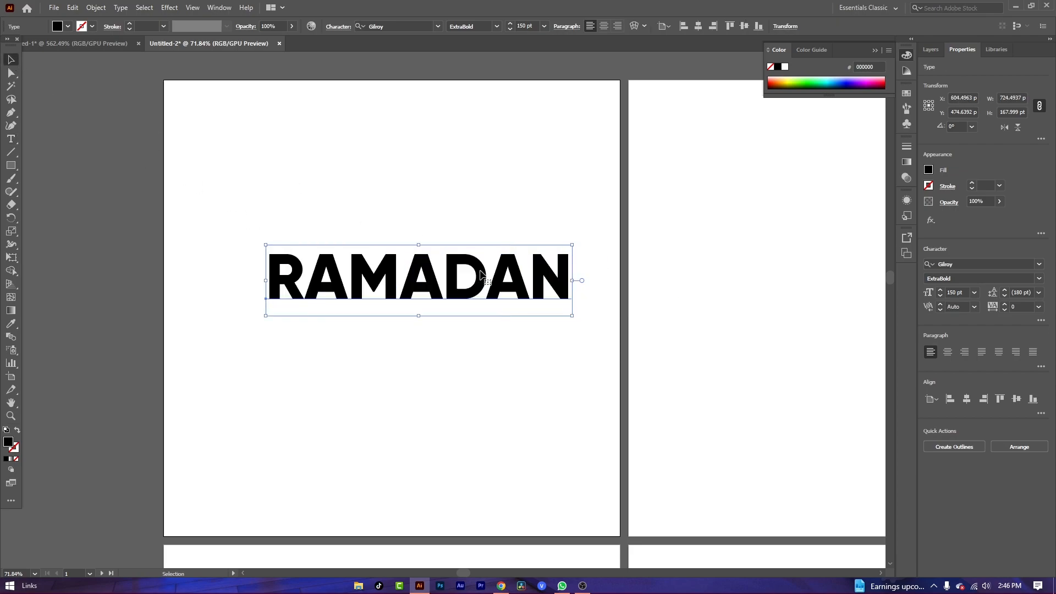